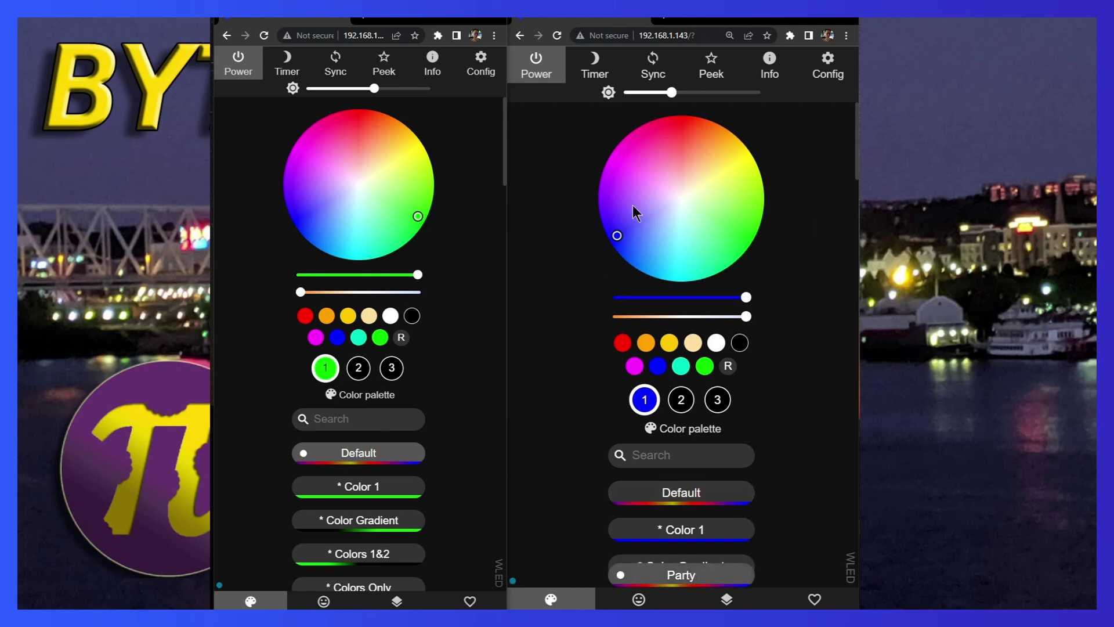
Show the first controller's WLED LED Preferences hardware outputs: 1164 LEDs on two 582-LED outputs.
click(481, 65)
click(367, 216)
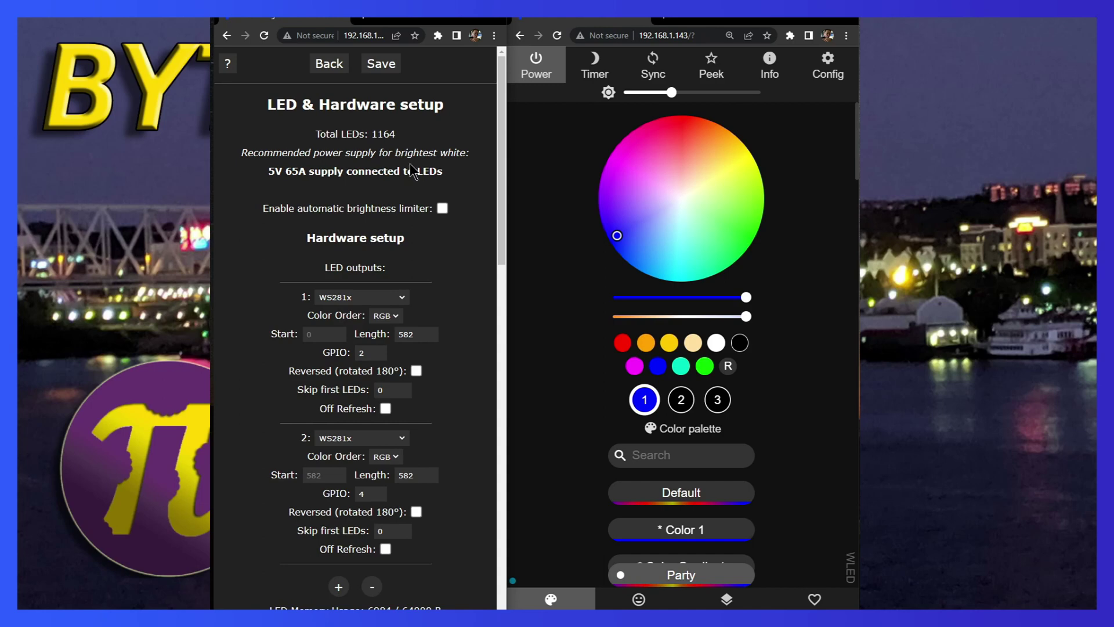
scroll(410, 163, down, 2)
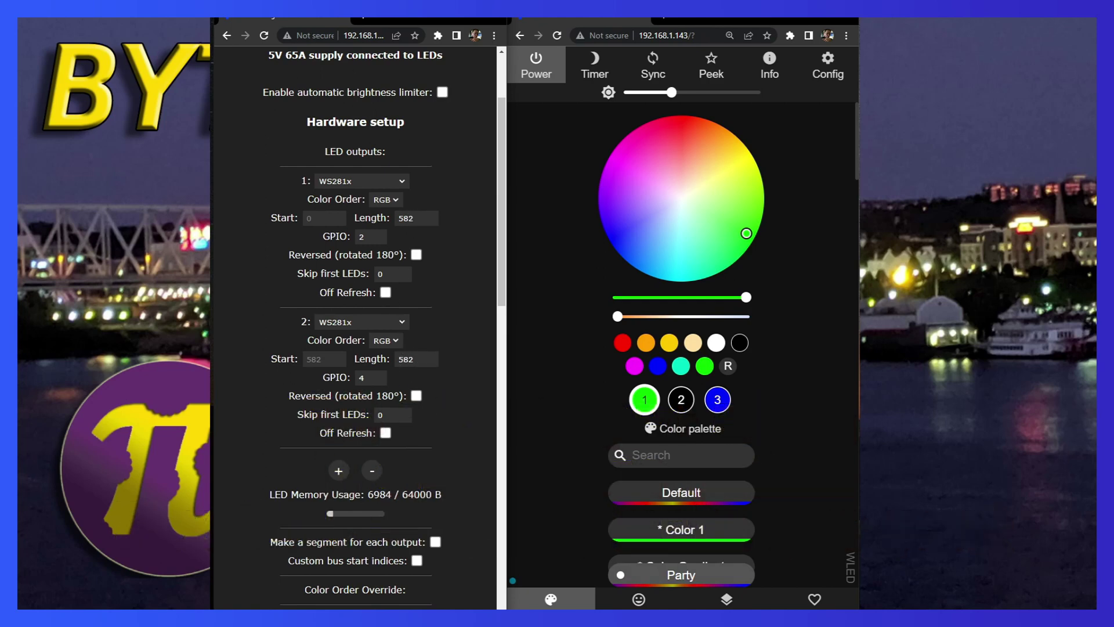
Show the second WLED controller's LED Preferences and its hardware setup outputs.
click(828, 64)
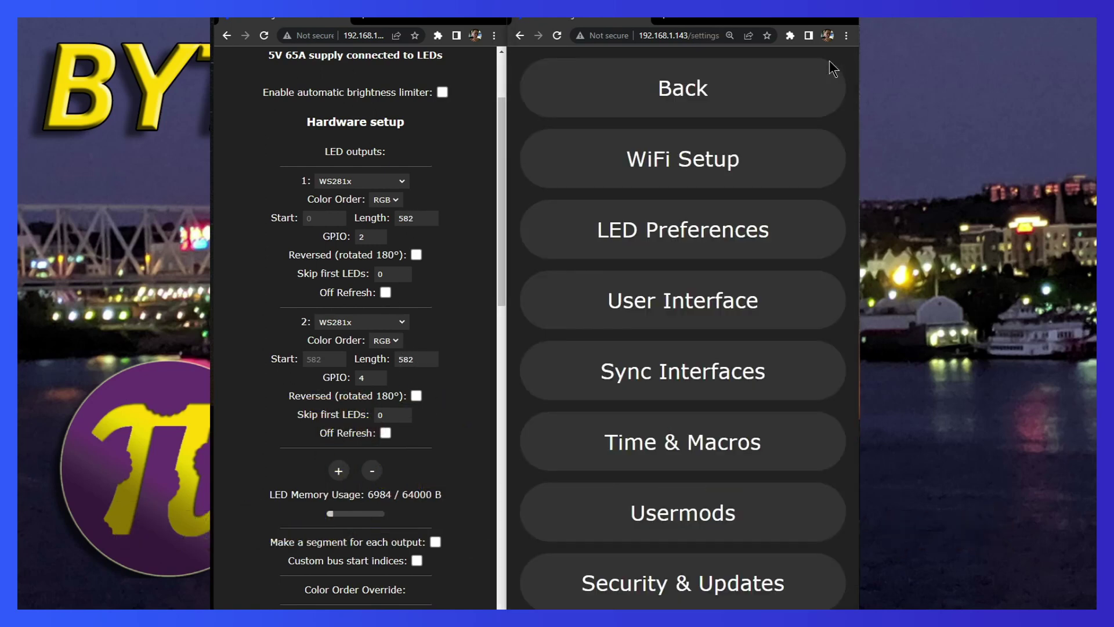
click(699, 235)
scroll(755, 232, down, 4)
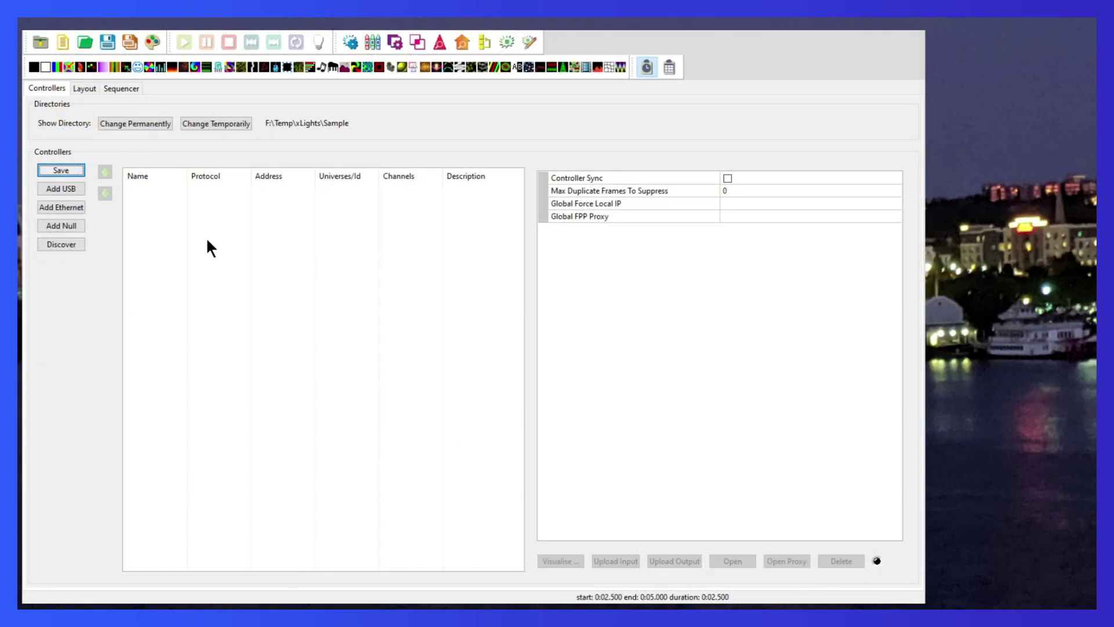
click(85, 89)
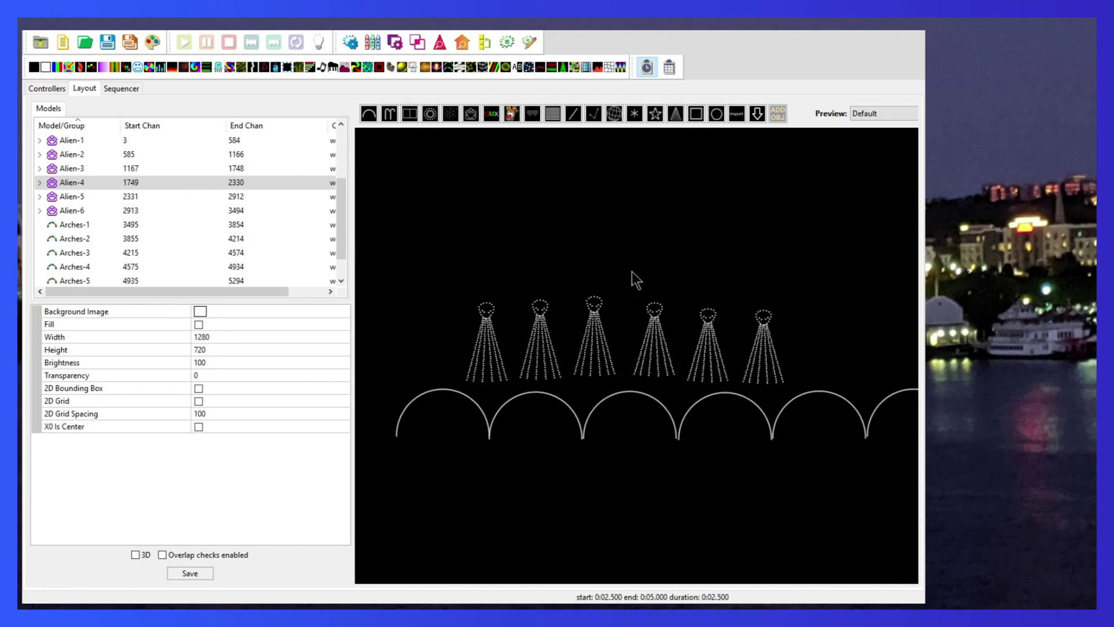
click(596, 340)
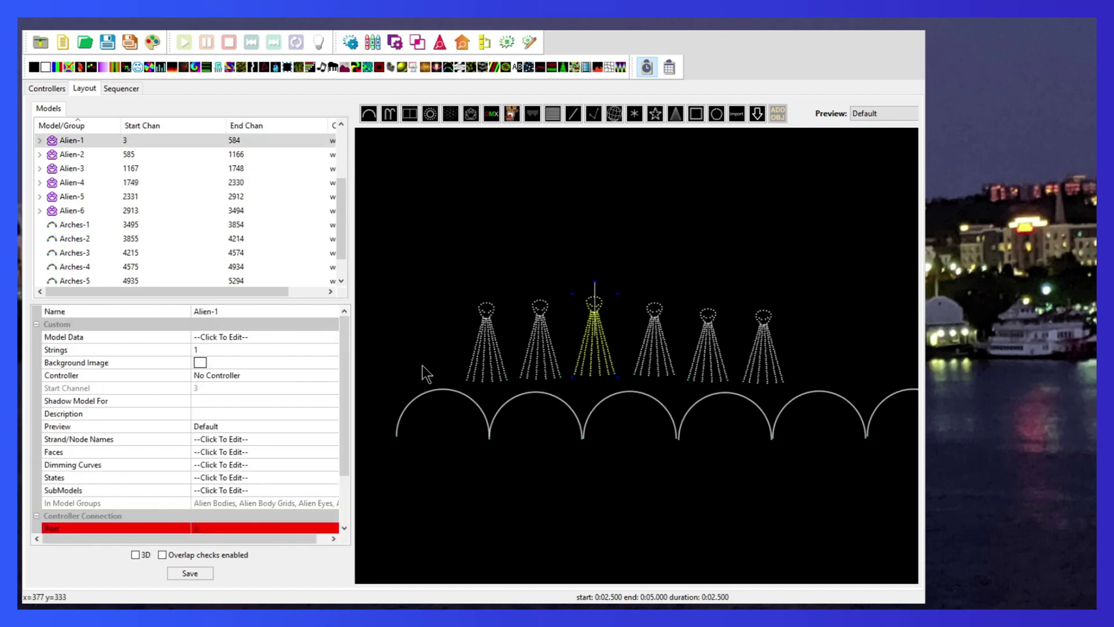
click(539, 339)
click(479, 354)
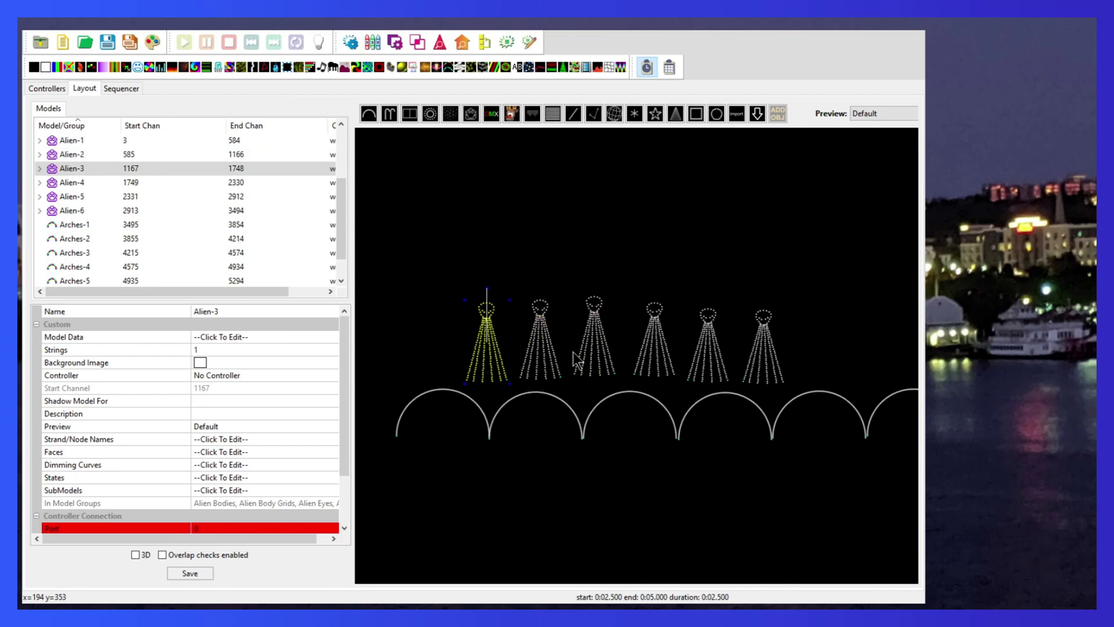
click(659, 333)
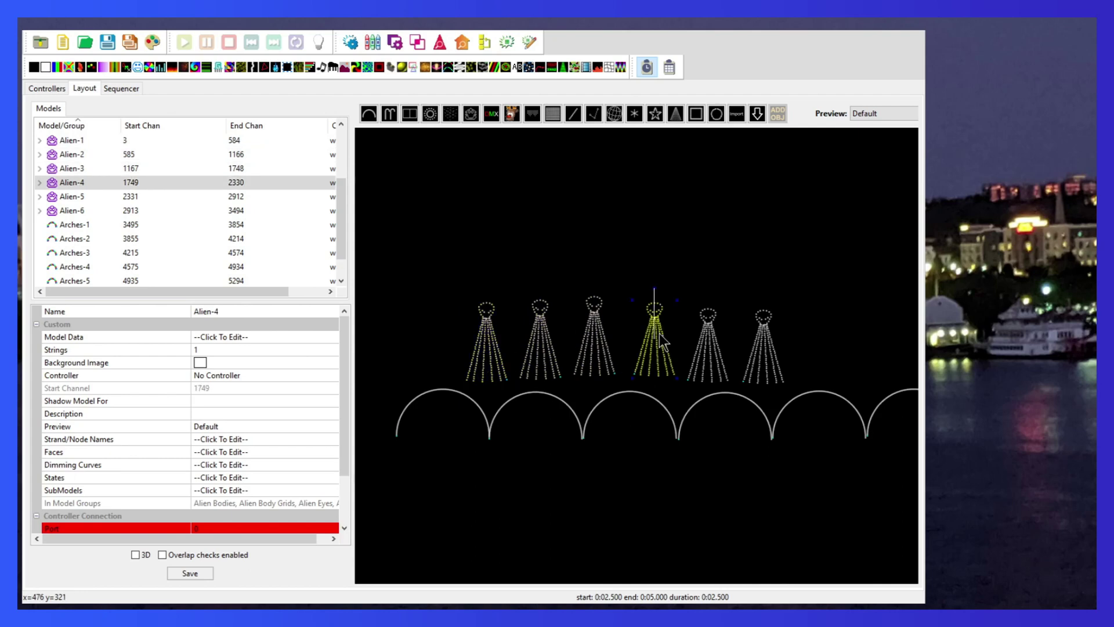
click(706, 348)
click(764, 355)
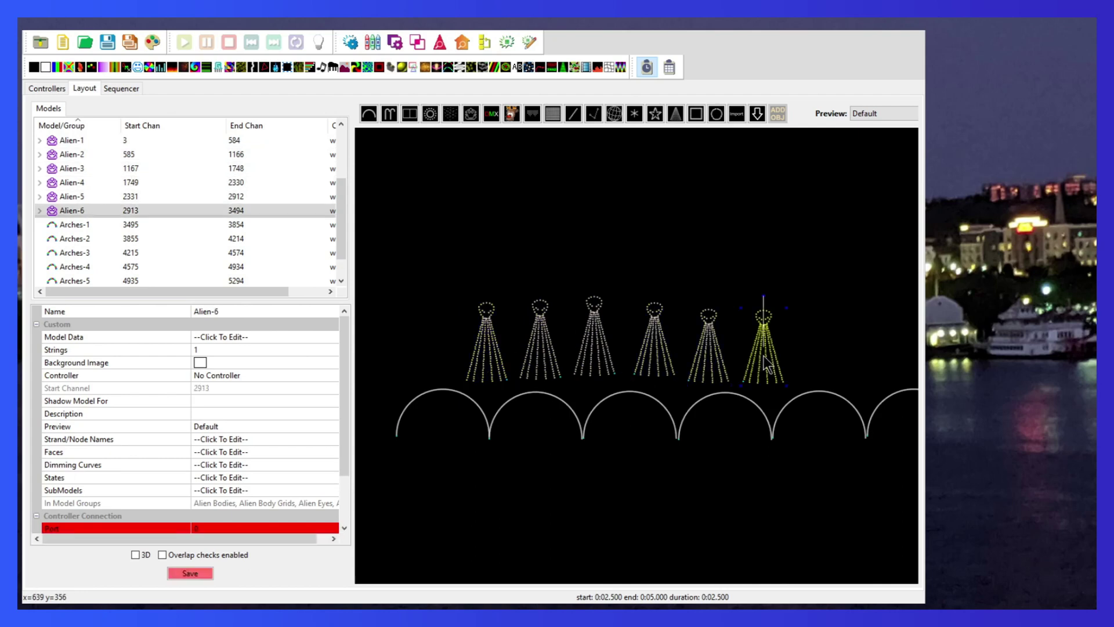
click(646, 392)
click(567, 409)
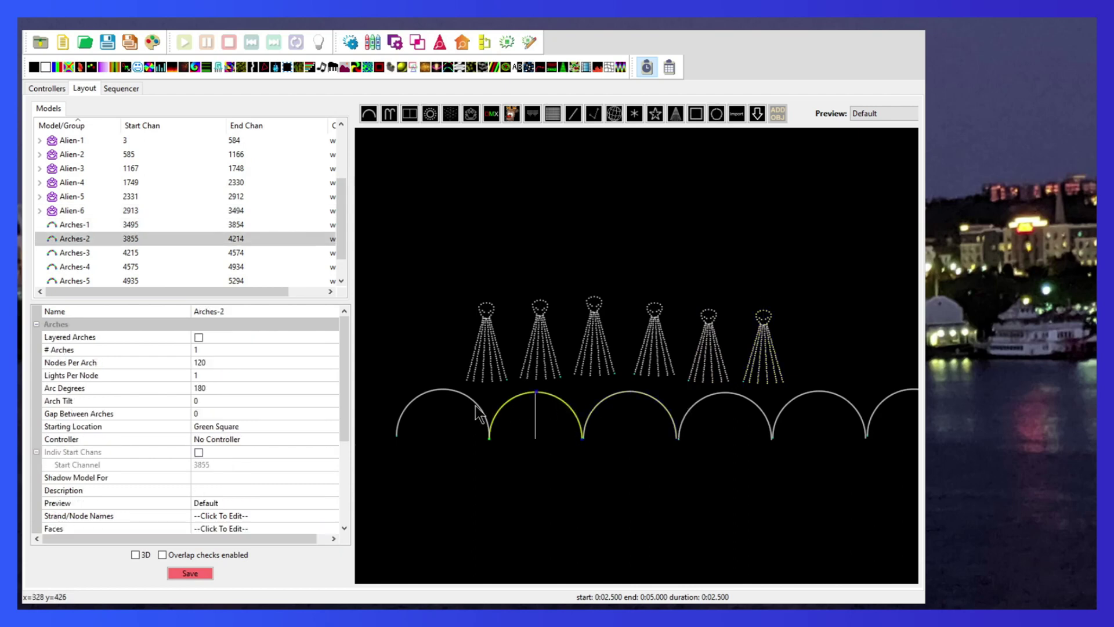
click(475, 406)
click(706, 411)
click(797, 399)
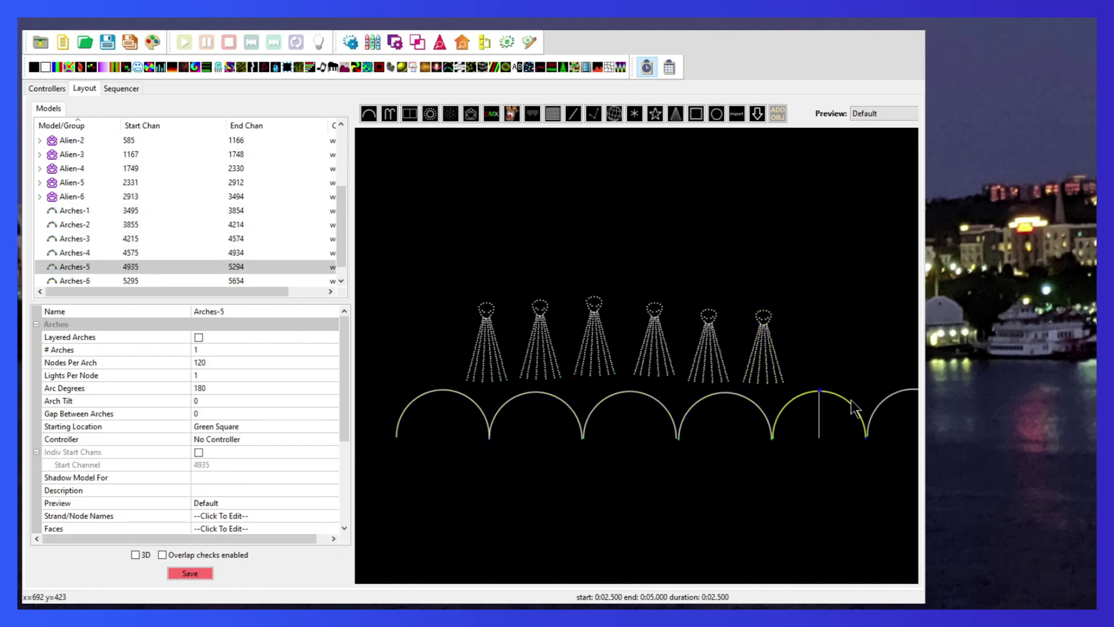
click(880, 401)
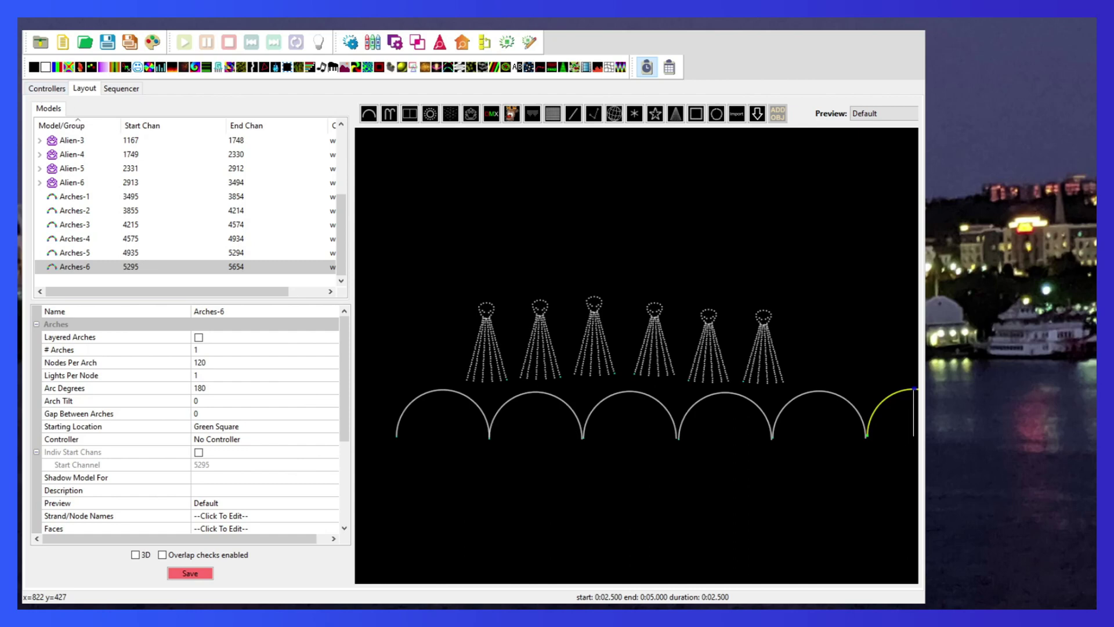
key(ctrl+shift+Tab)
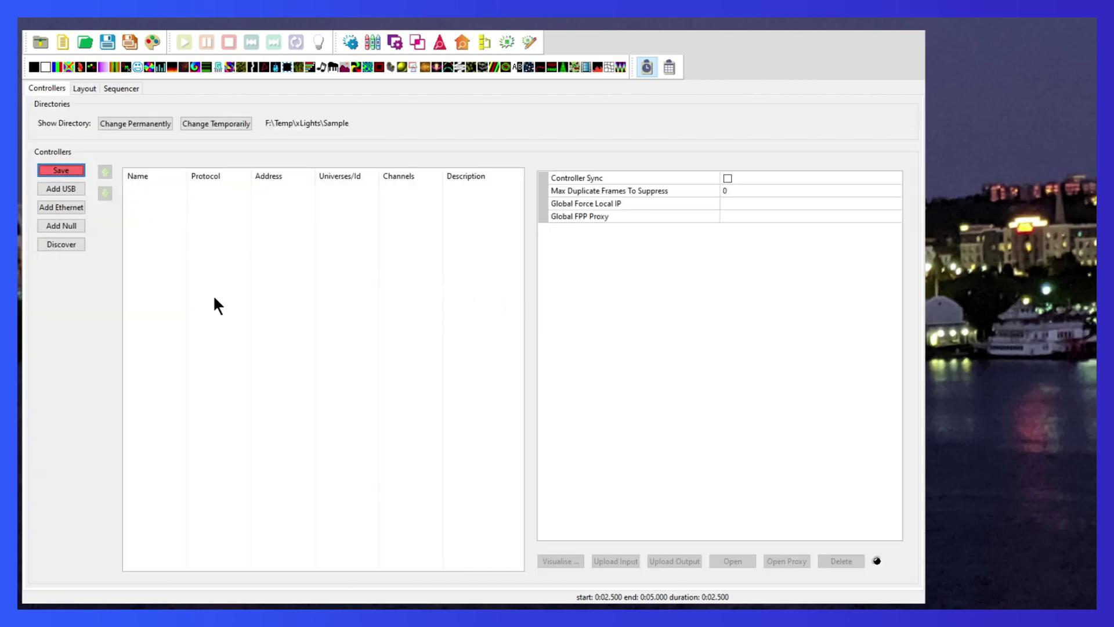
Save the layout and add an Ethernet controller named TreeController.
click(61, 170)
click(69, 206)
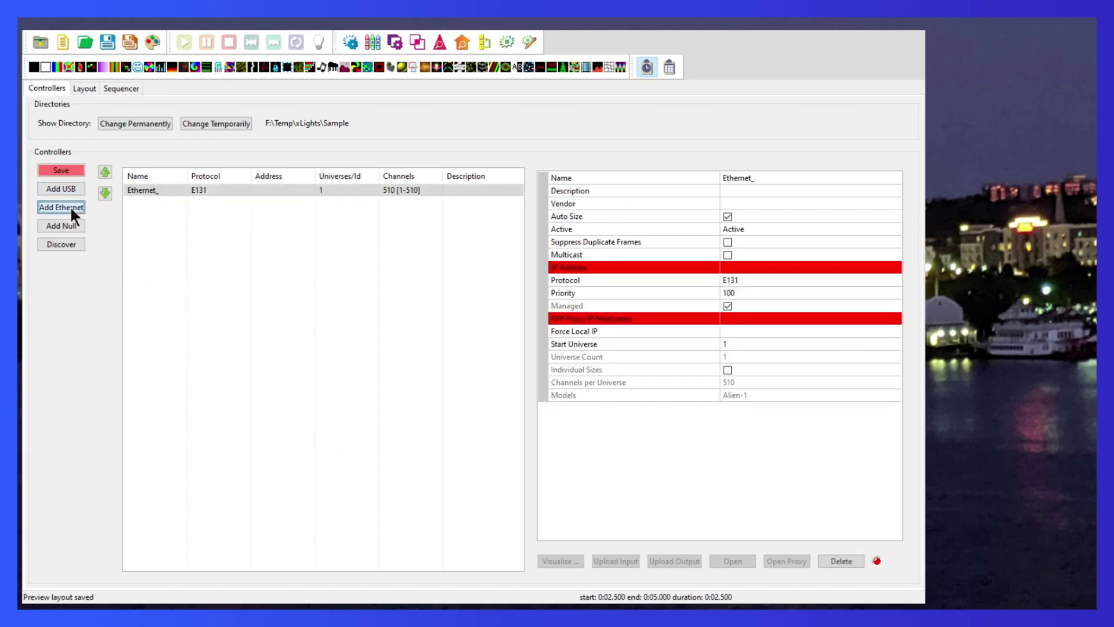
click(763, 185)
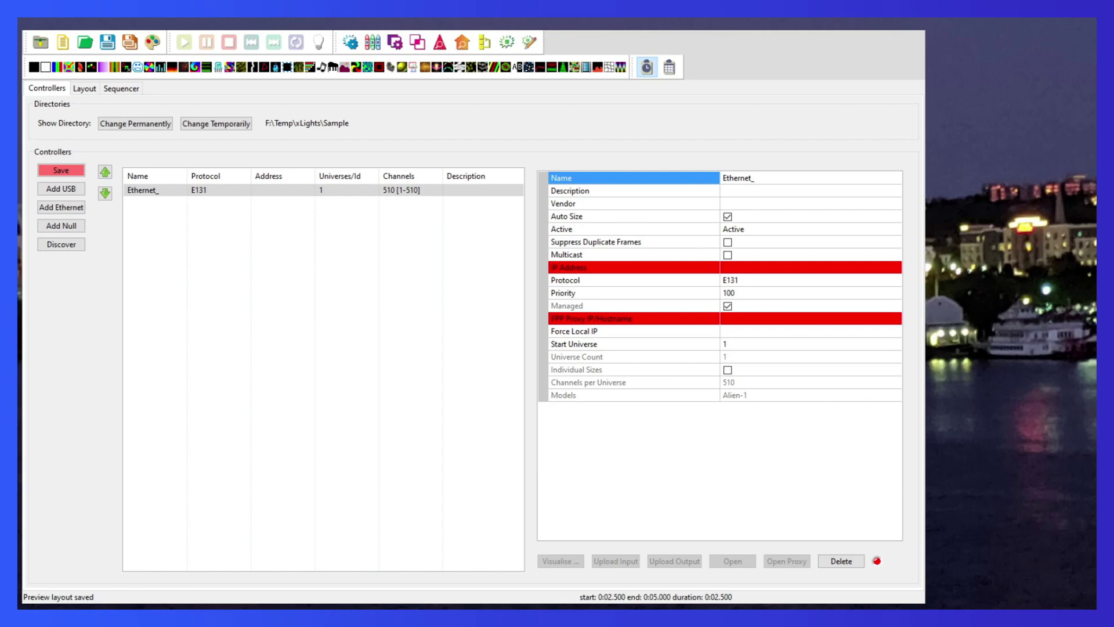
key(Return)
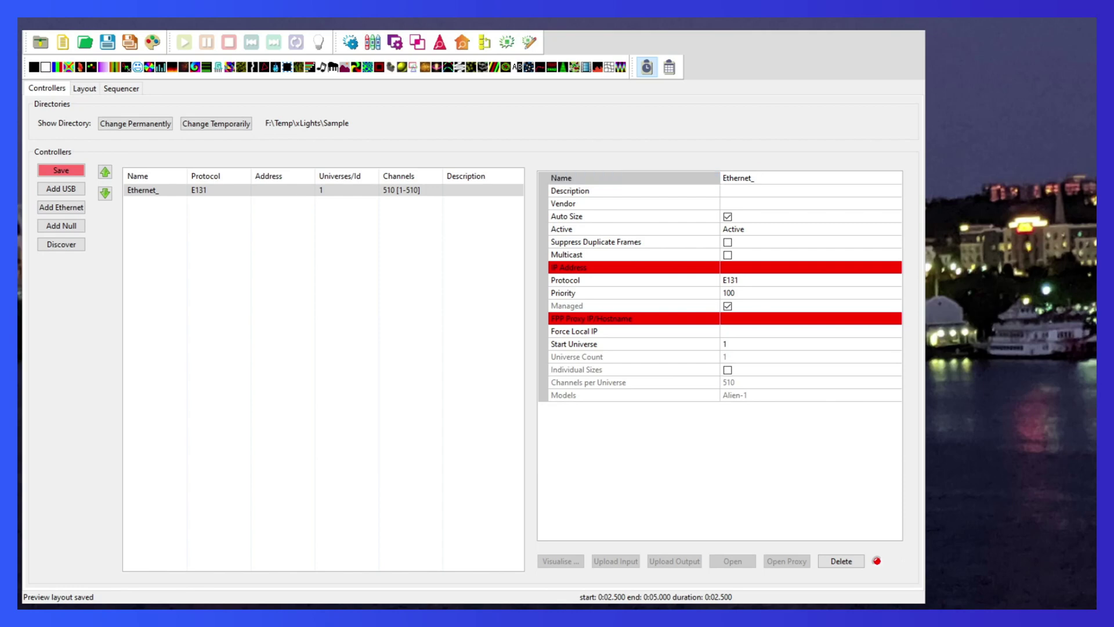
click(755, 178)
text(TreeController)
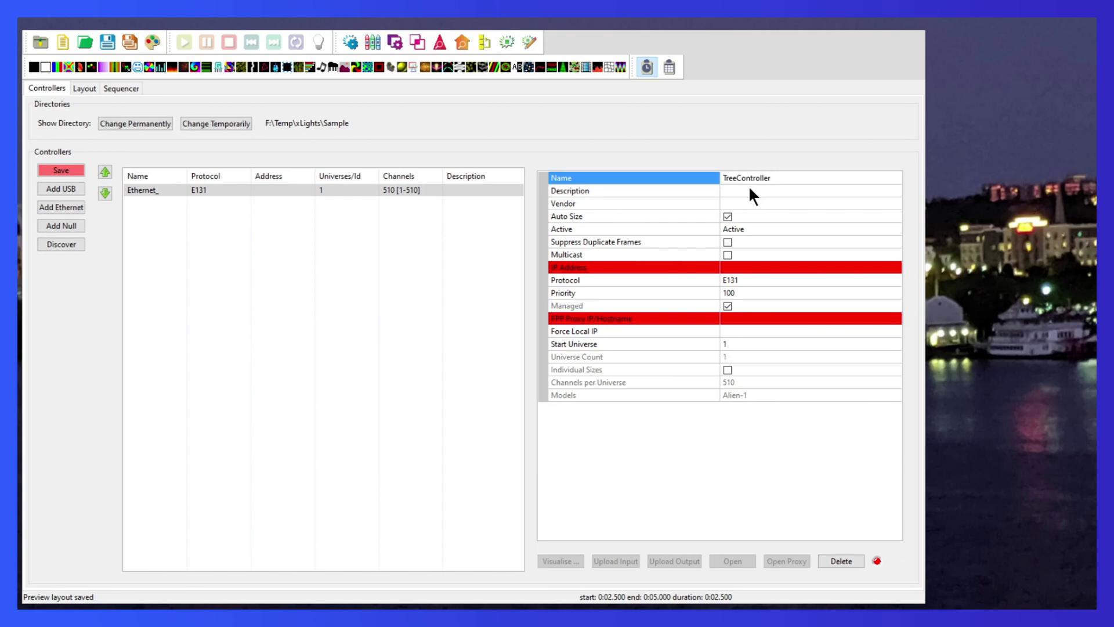
Describe it as WLED 6ft Tree Controller: WLED Generic ESP32 at 192.168.1.142.
click(749, 190)
text(WLED 6ft Tree Controller)
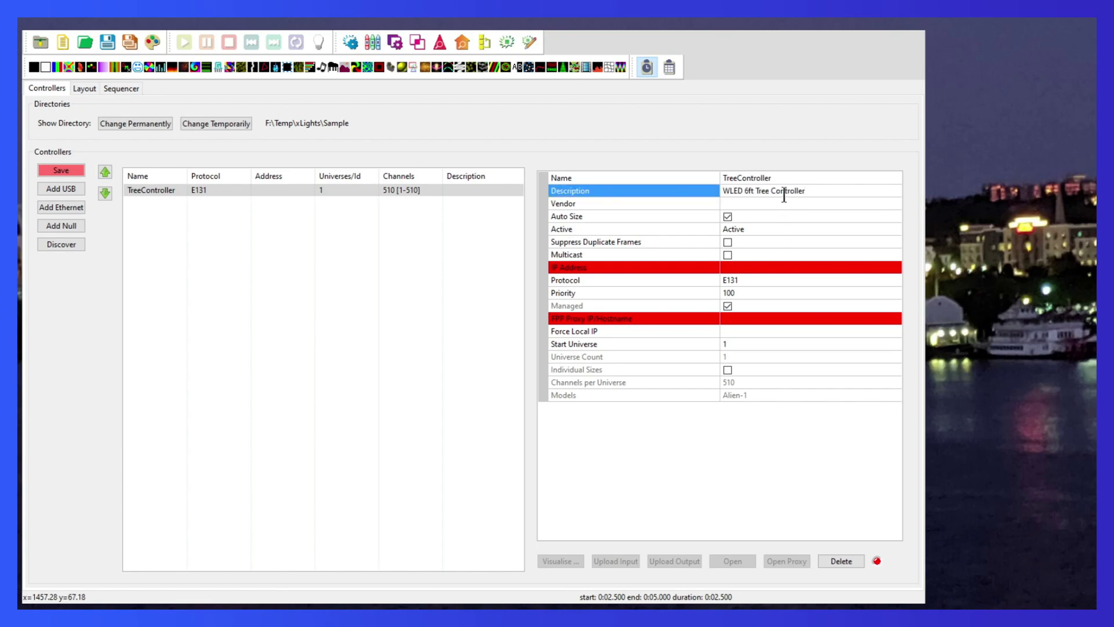
click(780, 203)
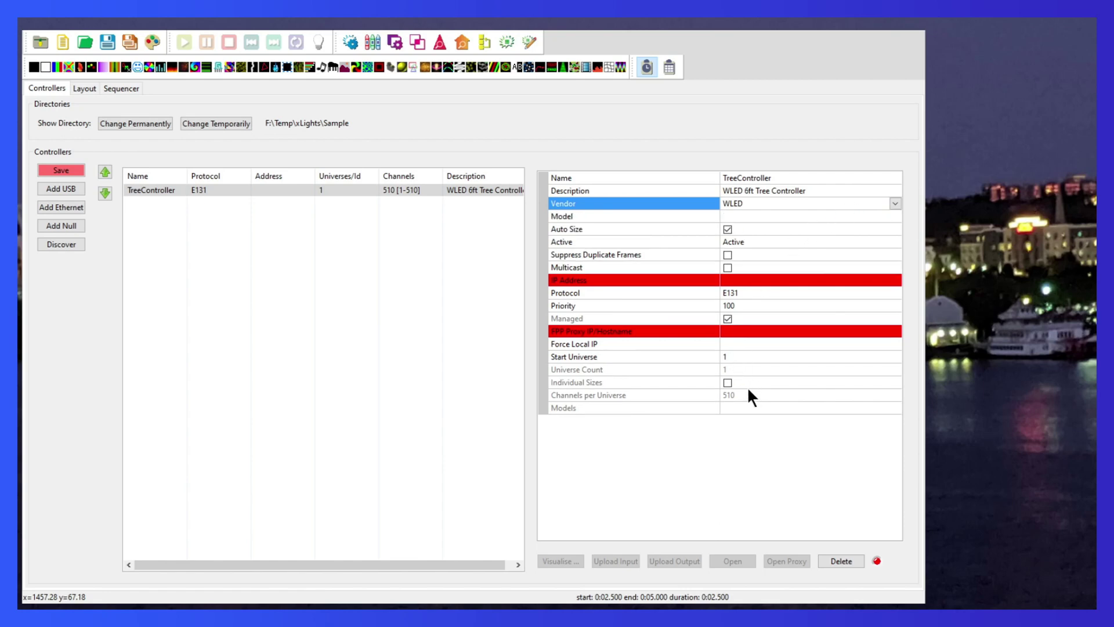
click(789, 216)
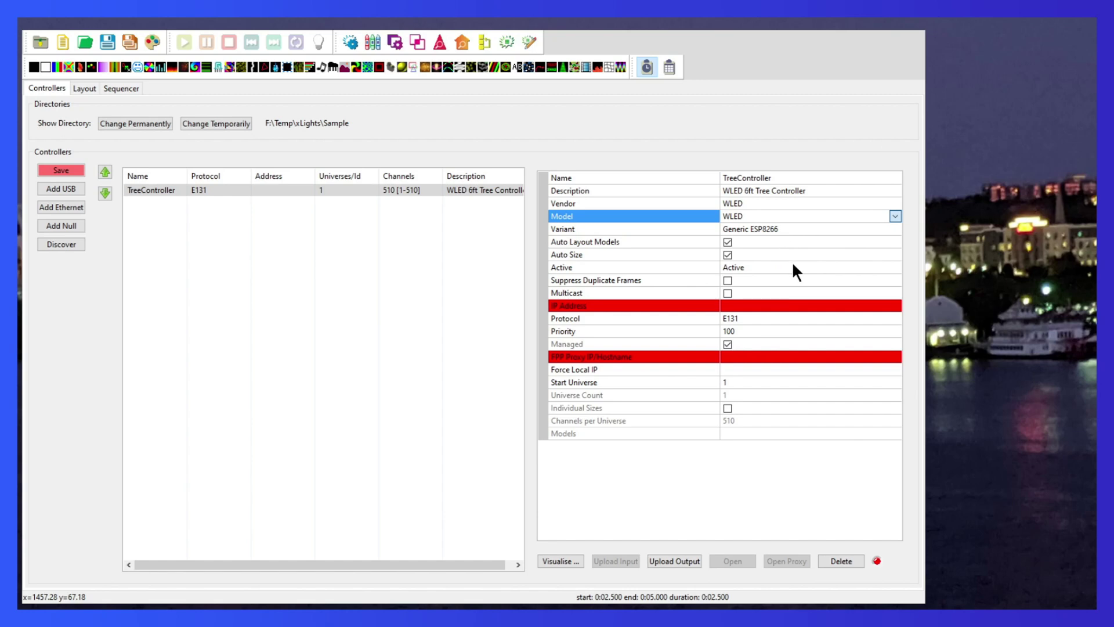
click(785, 225)
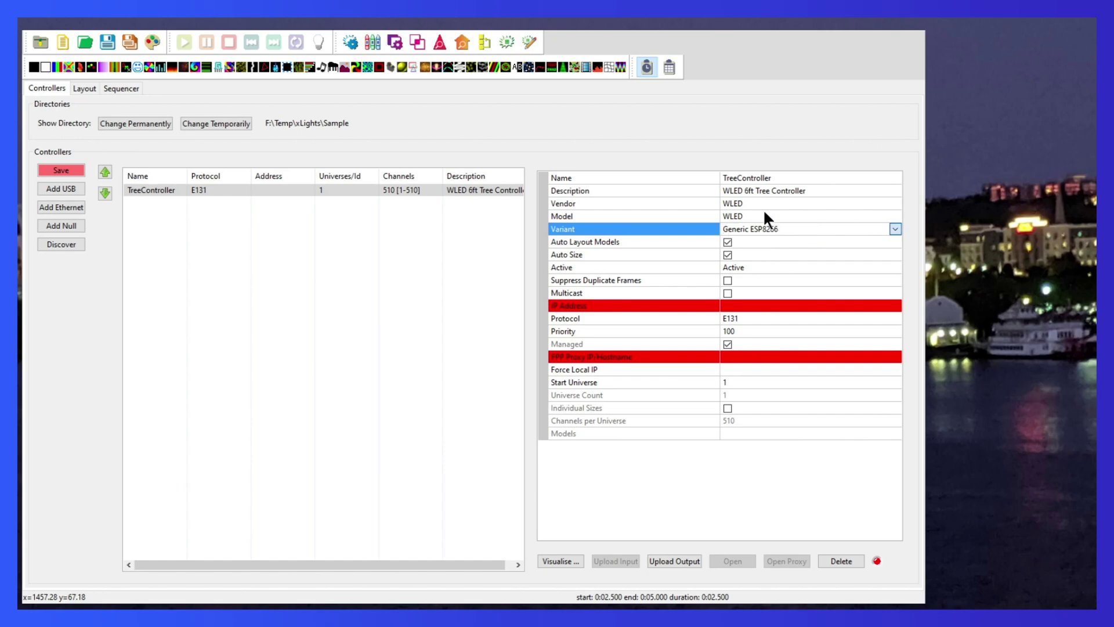
scroll(771, 226, up, 1)
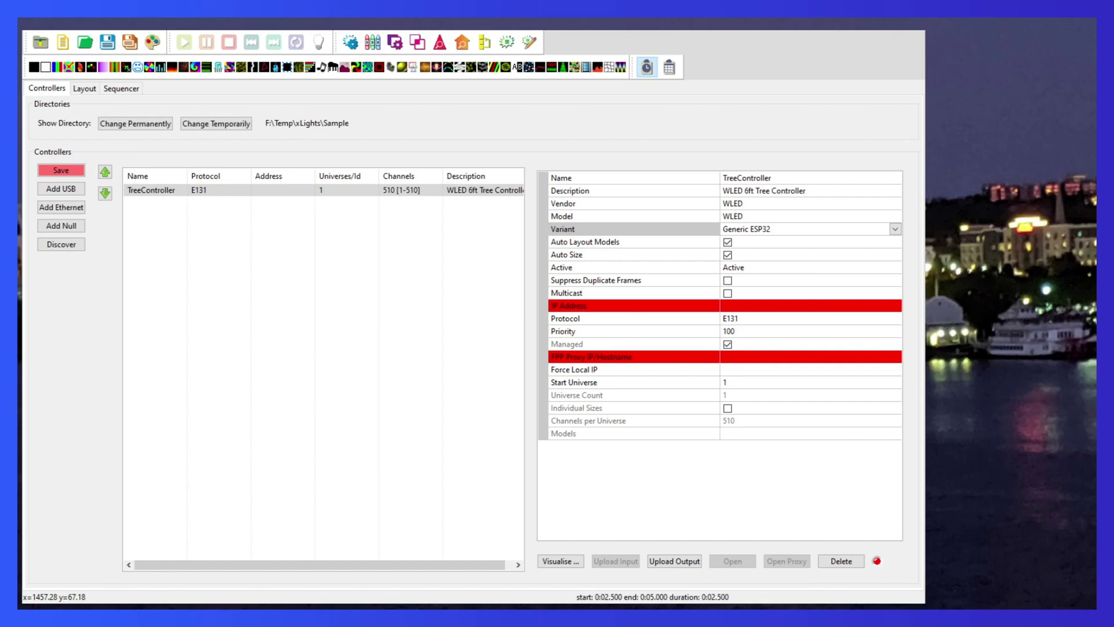
click(772, 305)
text(192.168.1.142)
key(Tab)
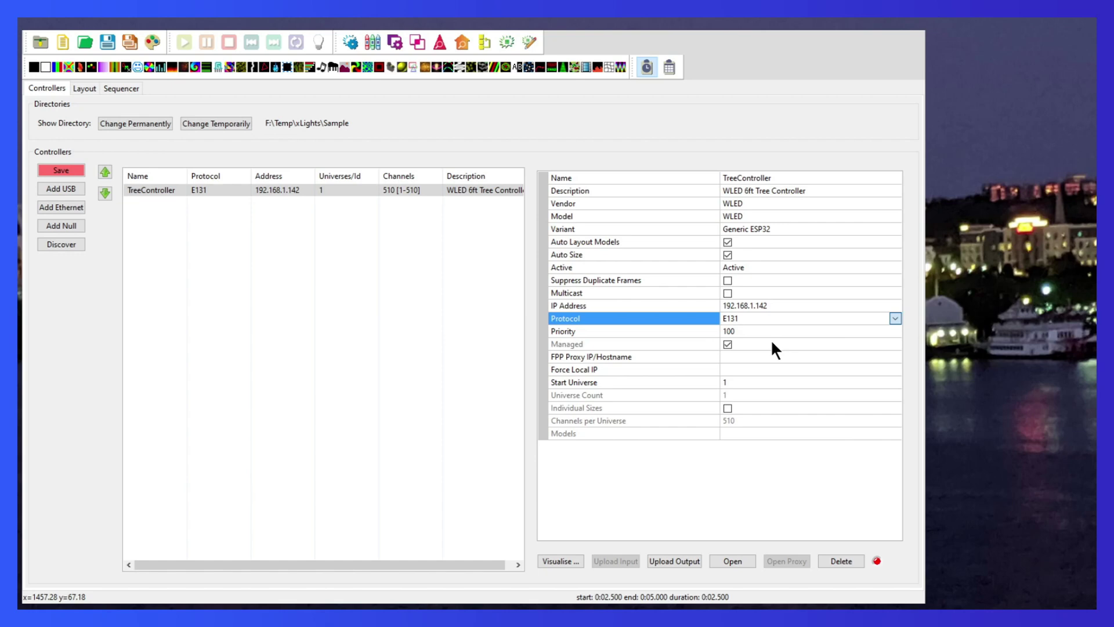
Switch TreeController to DDP, disable Keep Channel Numbers, upload its output and open its port visualiser.
key(d)
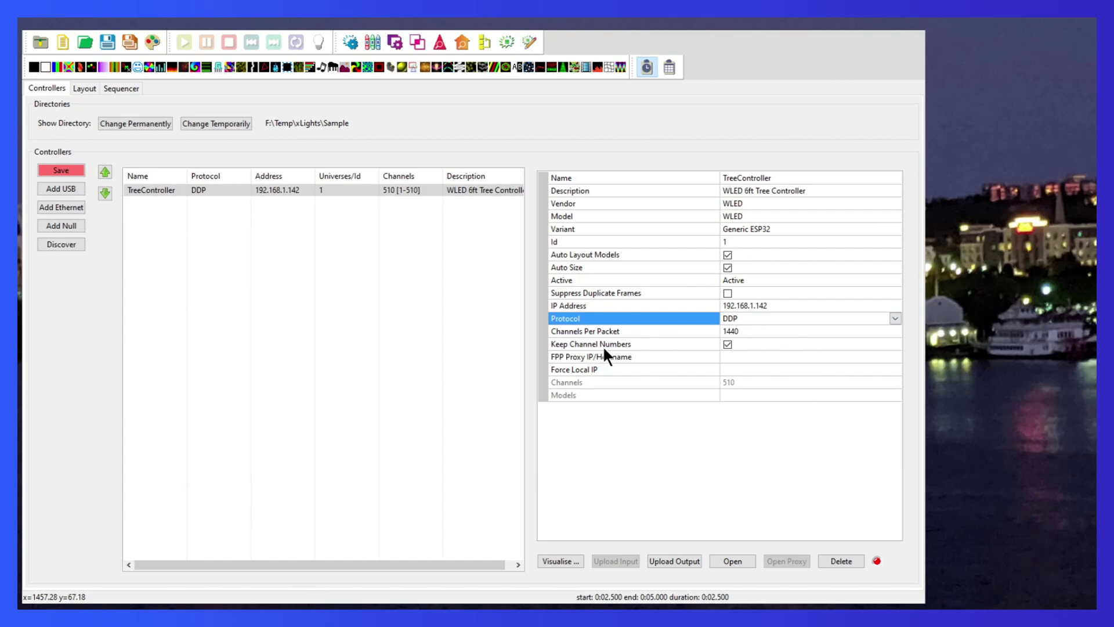
click(728, 343)
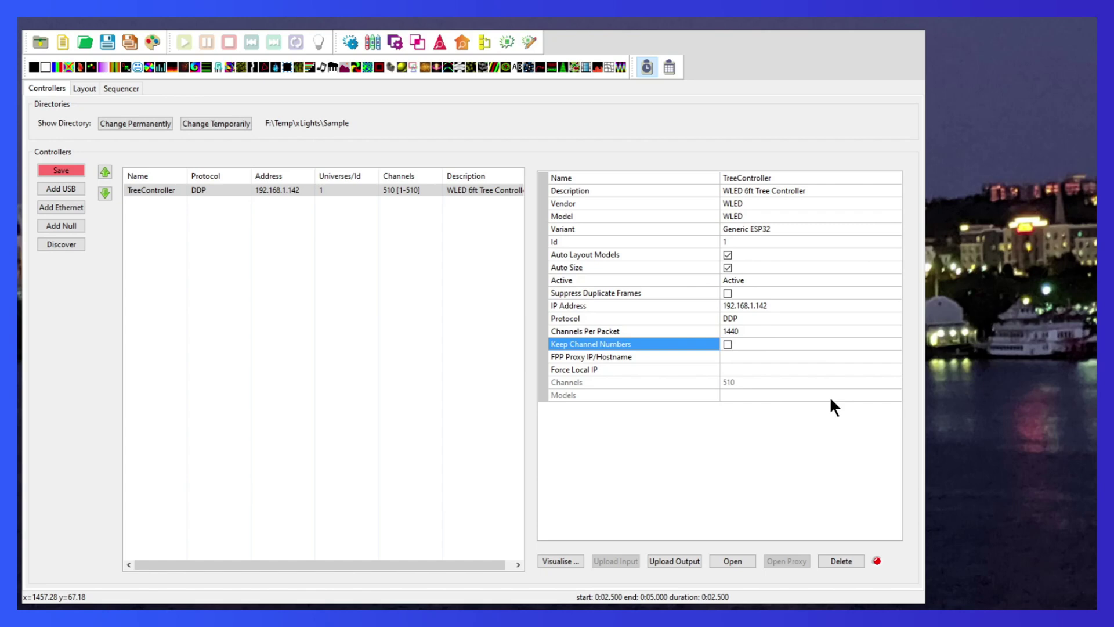
click(680, 559)
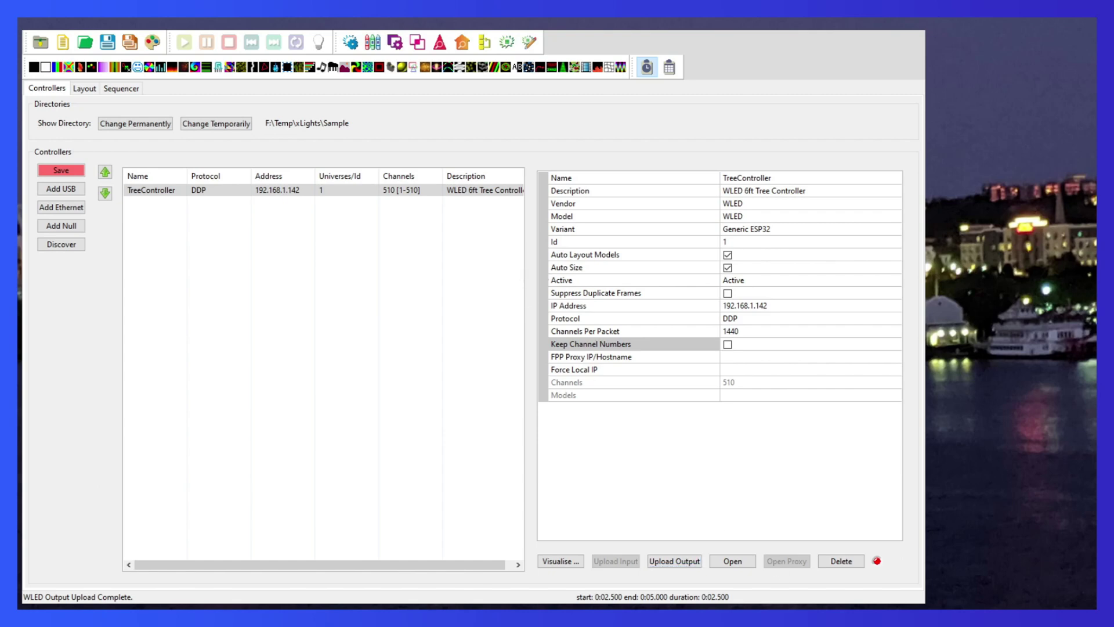
click(568, 559)
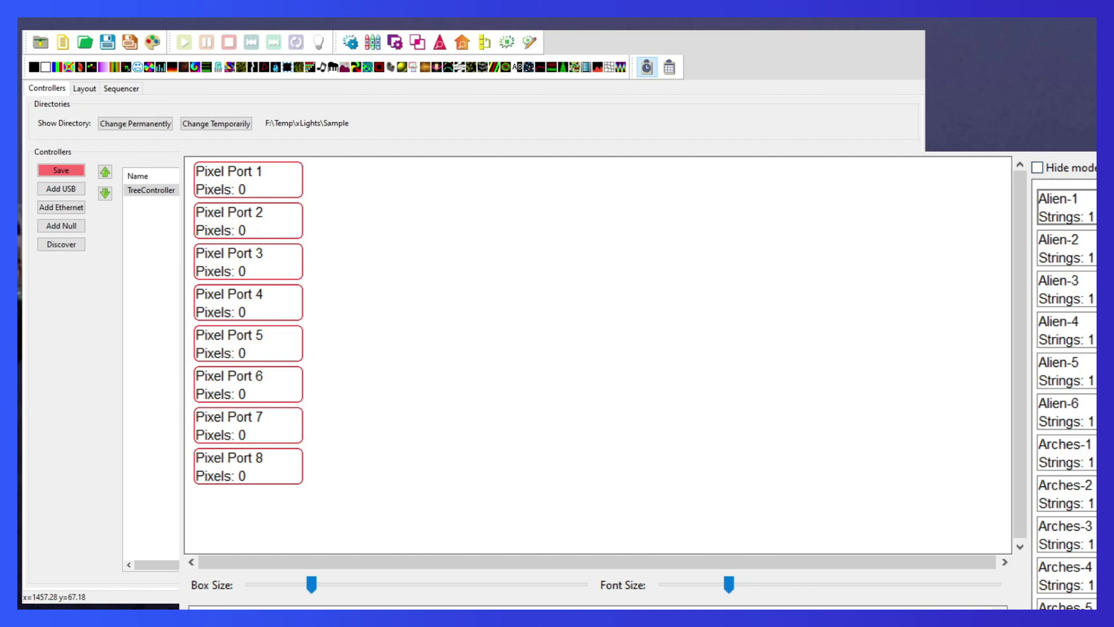
Map Alien-1–3 onto Pixel Port 1 and Alien-4–6 onto Pixel Port 2, then close the visualiser.
drag(1065, 209, 419, 174)
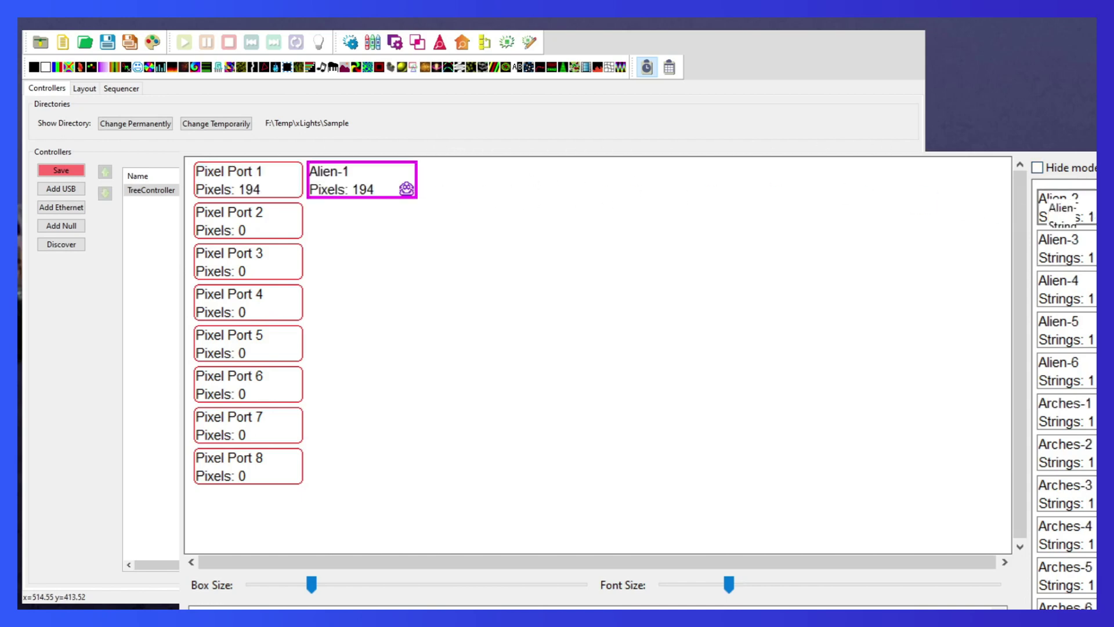
drag(1064, 212, 511, 174)
drag(1067, 206, 633, 167)
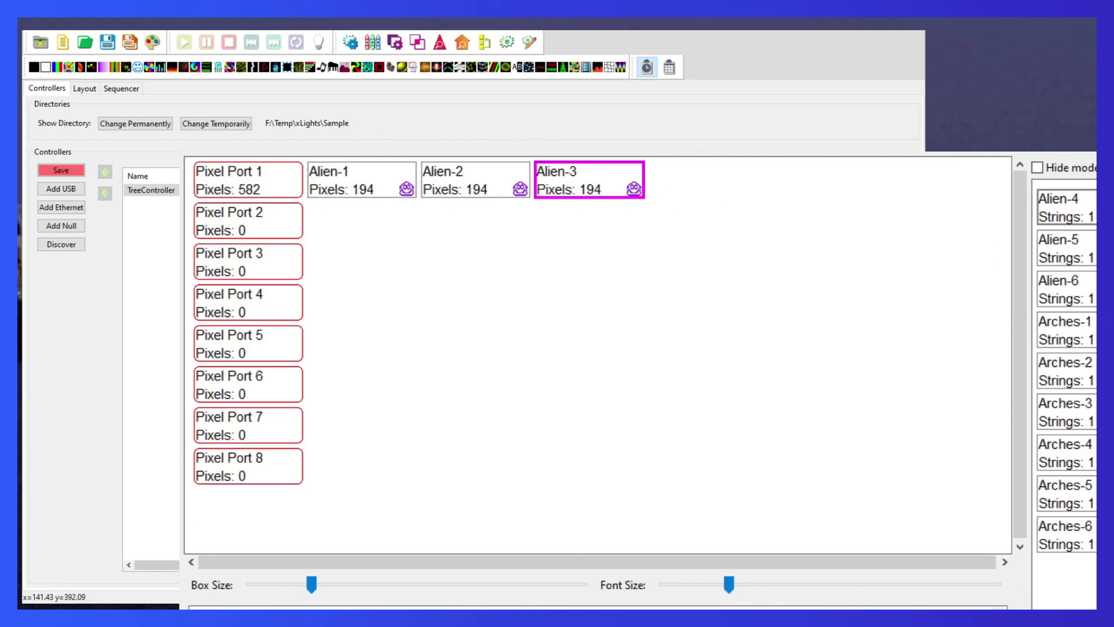
drag(1062, 209, 348, 207)
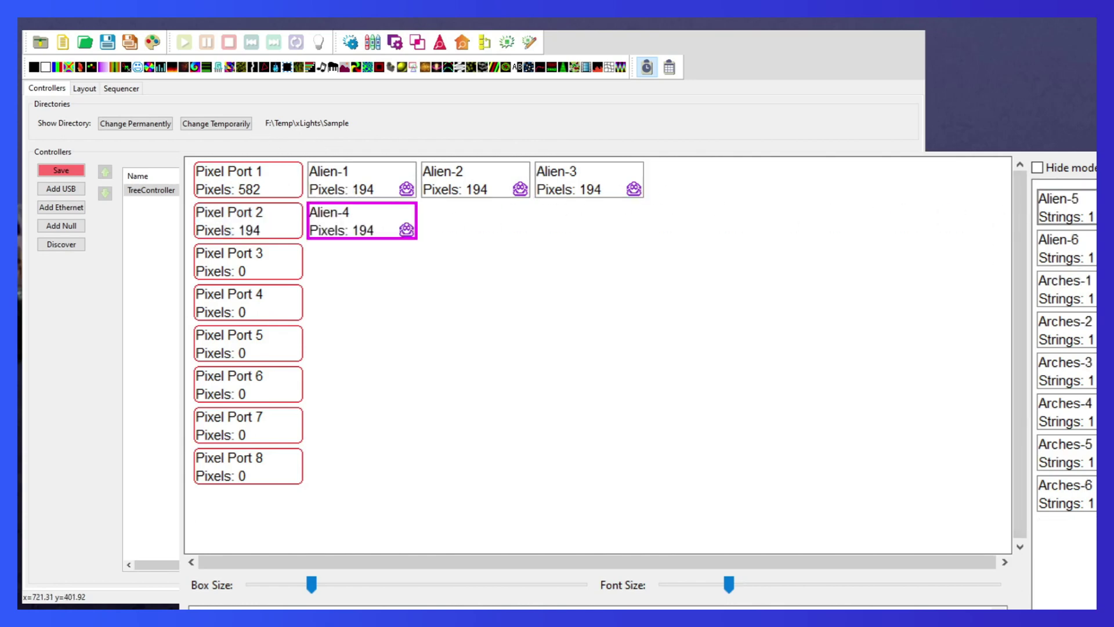
drag(1065, 208, 586, 219)
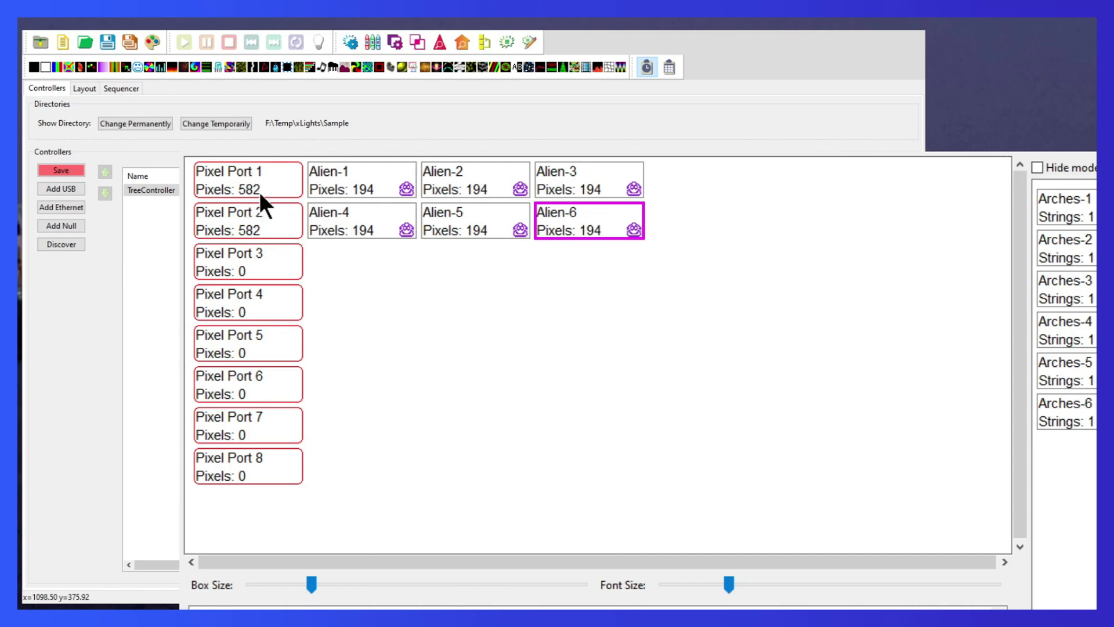
key(Escape)
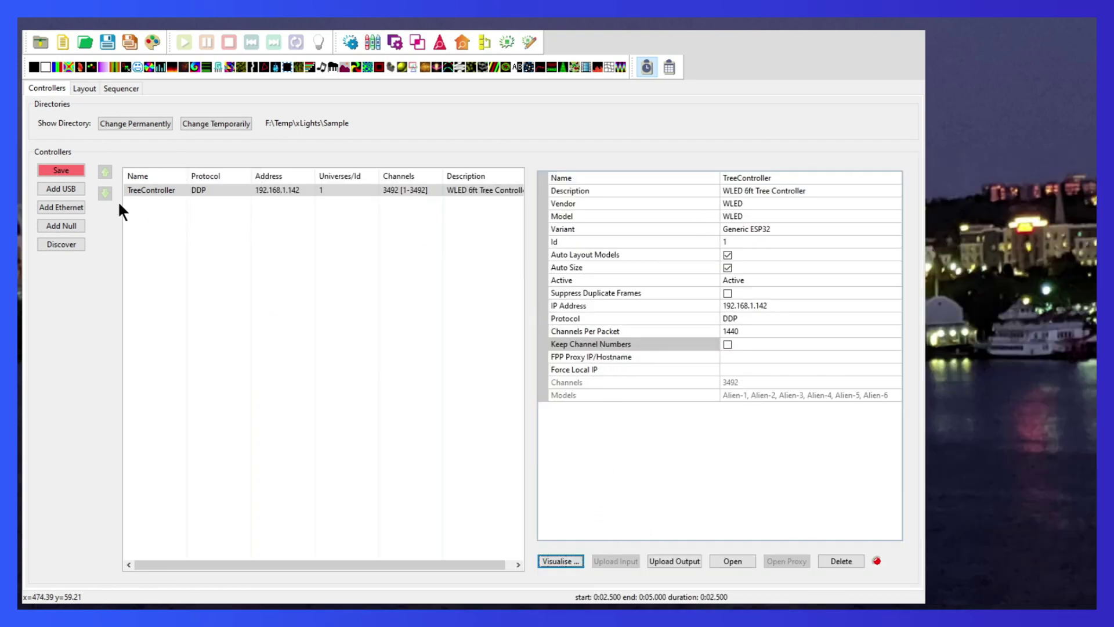
Save, then add an Ethernet controller named ArchController, described 'WLED Arch Controller'.
click(69, 170)
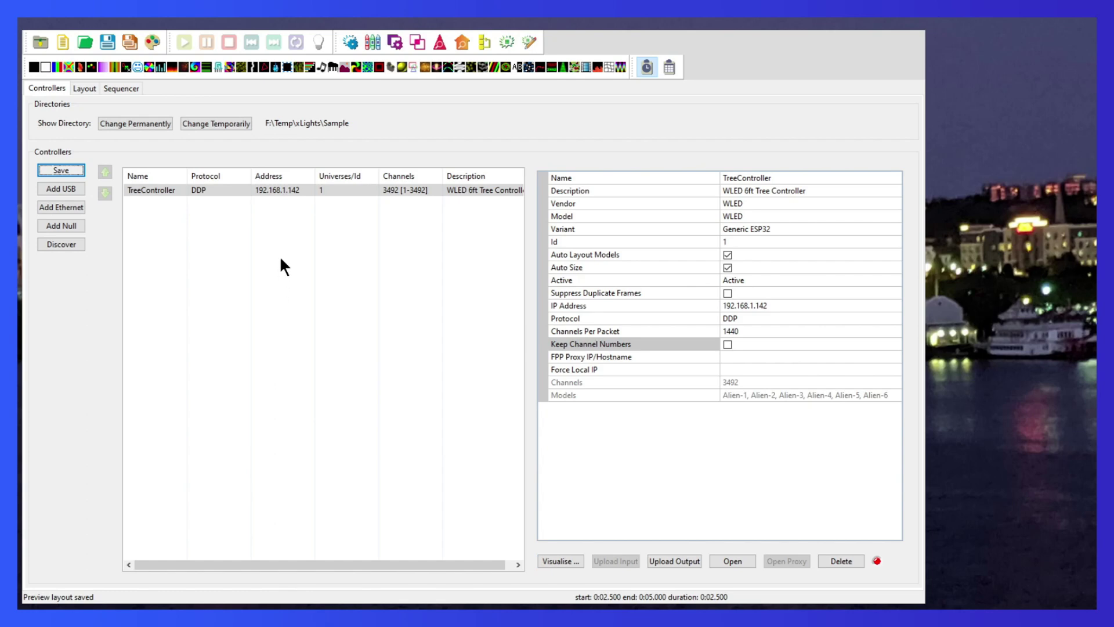
click(71, 208)
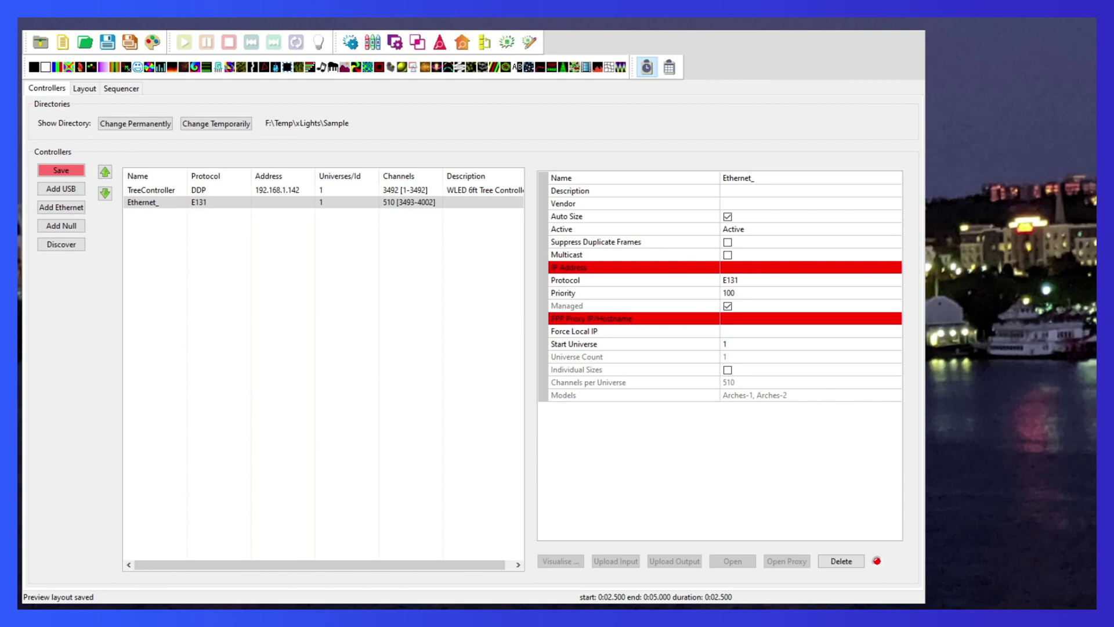
click(746, 180)
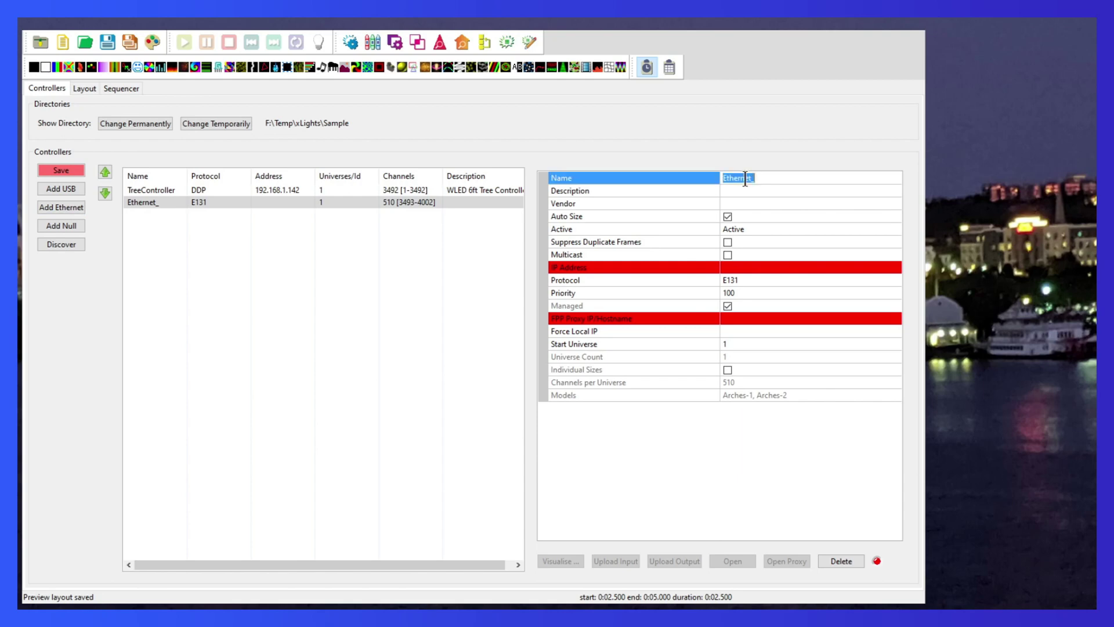
text(ArchController)
key(Return)
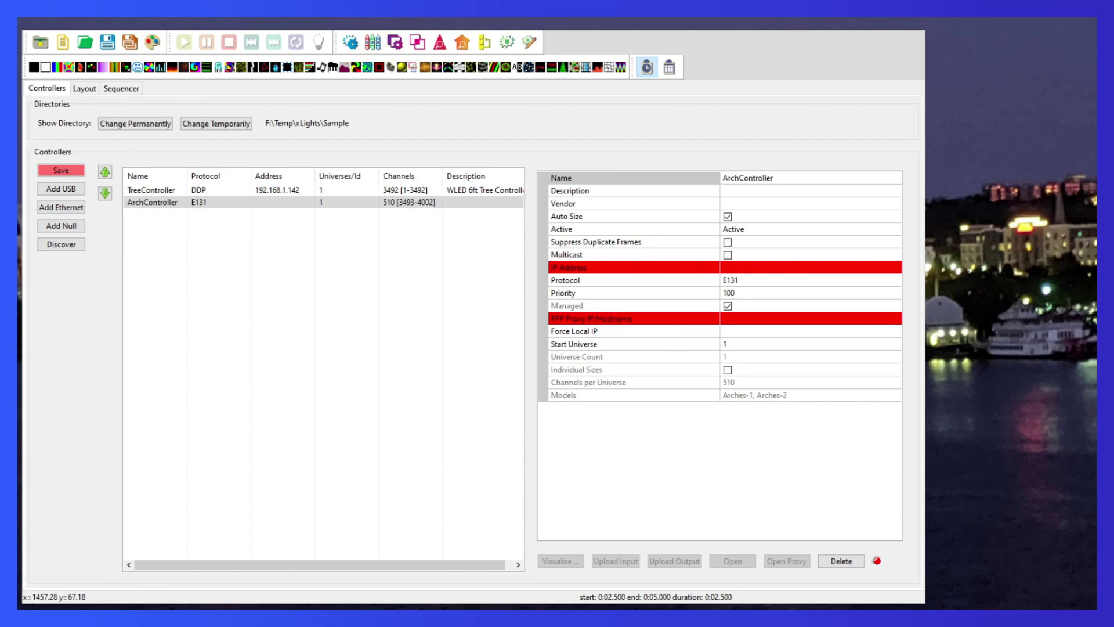
key(Down)
text(WLED Arch Controller)
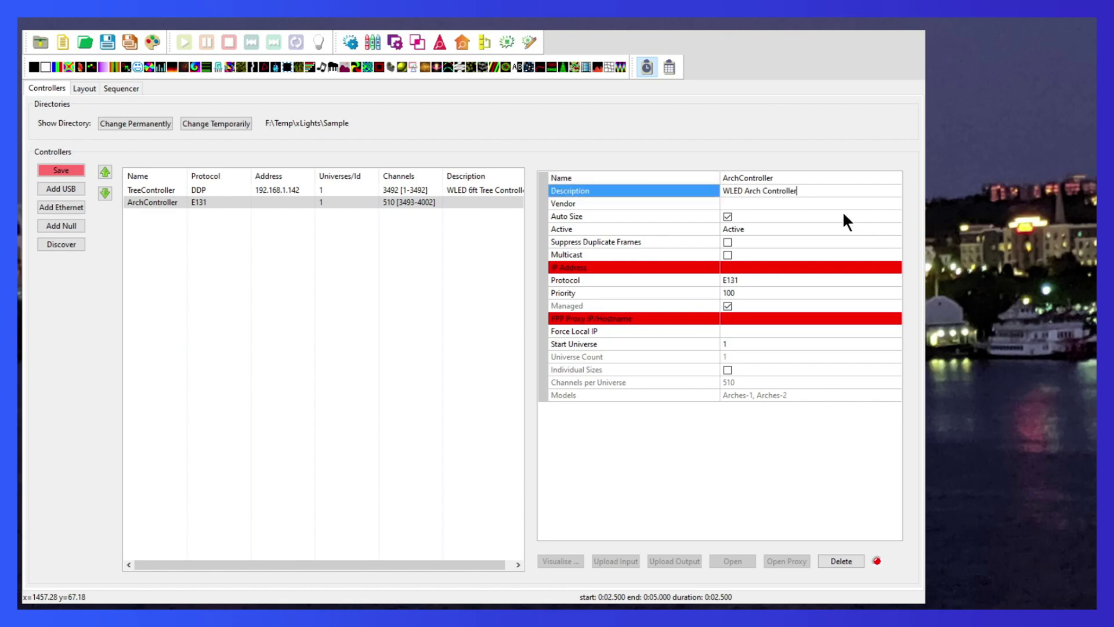
click(870, 203)
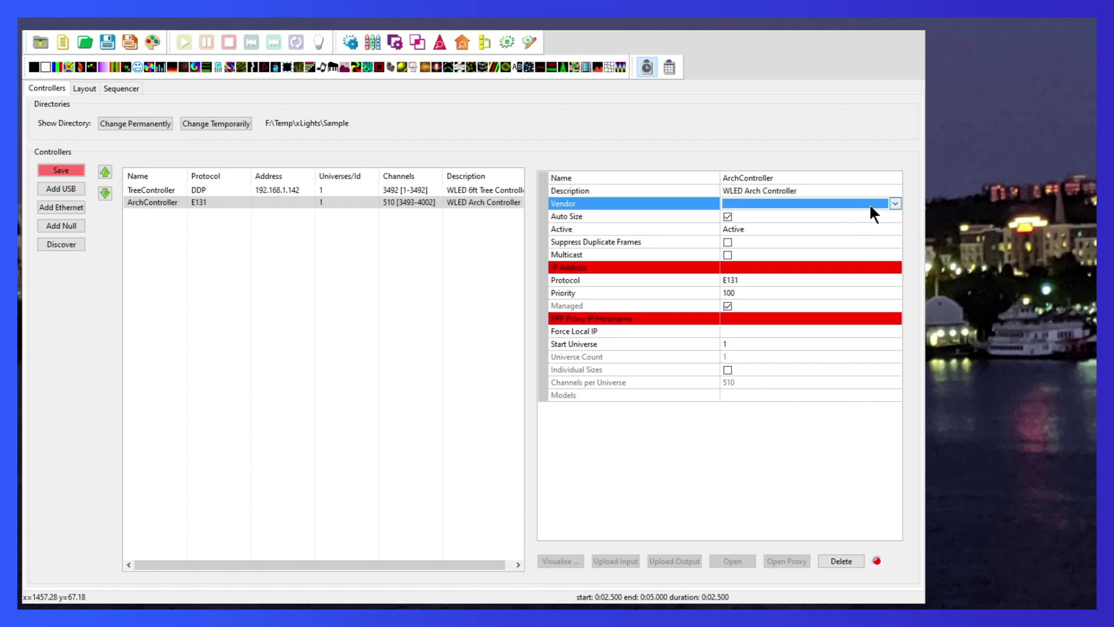
Make ArchController a WLED Generic ESP32 at IP 192.168.1.143.
click(747, 380)
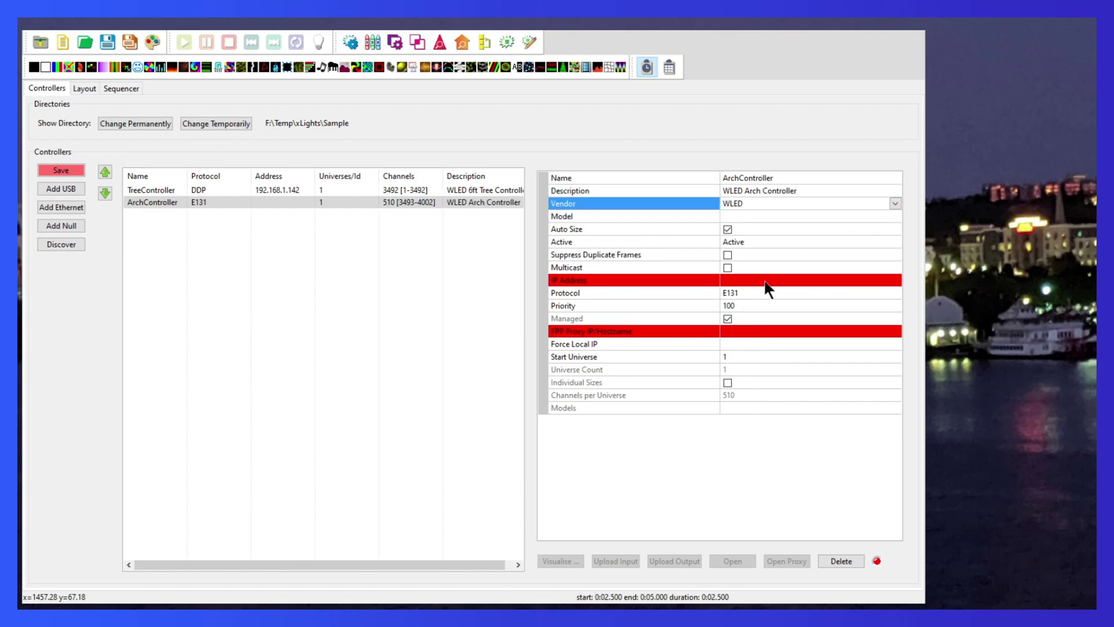
click(889, 212)
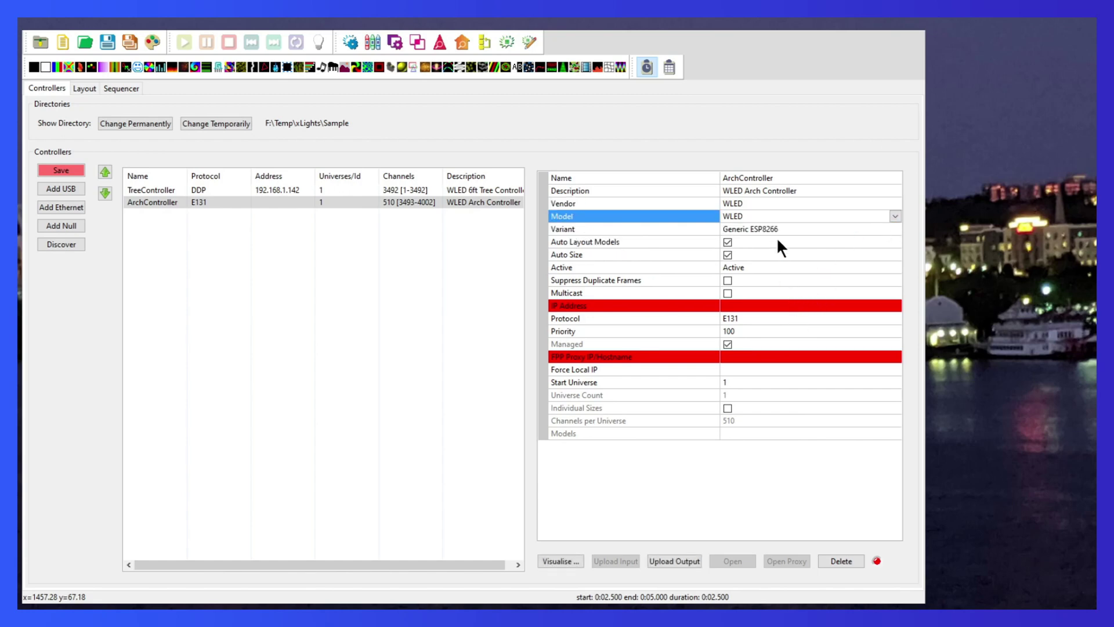
click(784, 229)
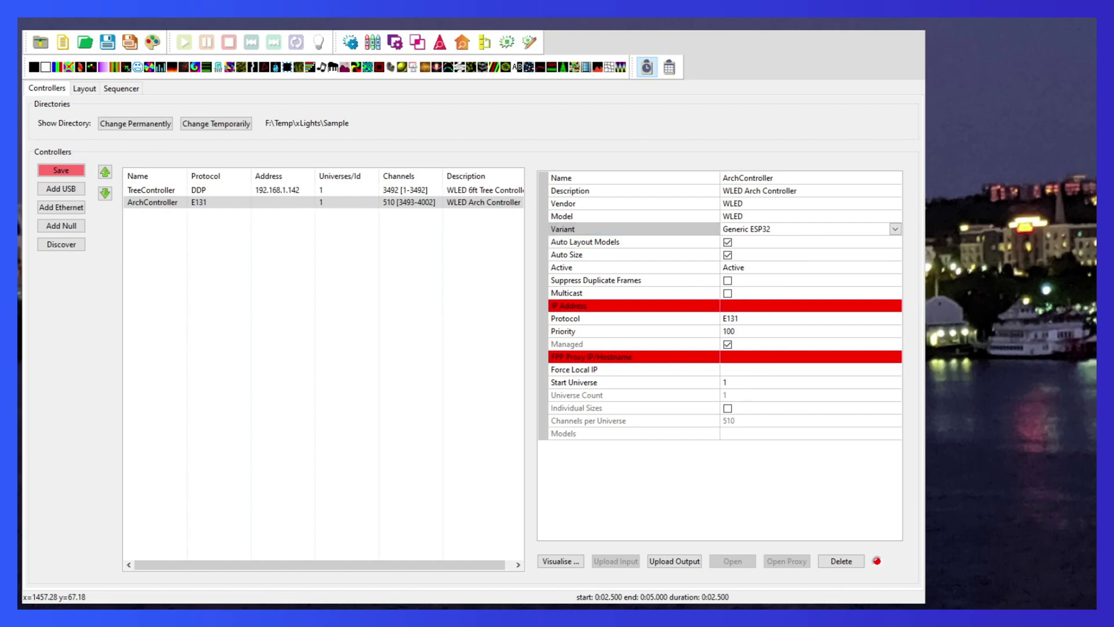
click(761, 306)
text(192.168.1.143)
click(857, 280)
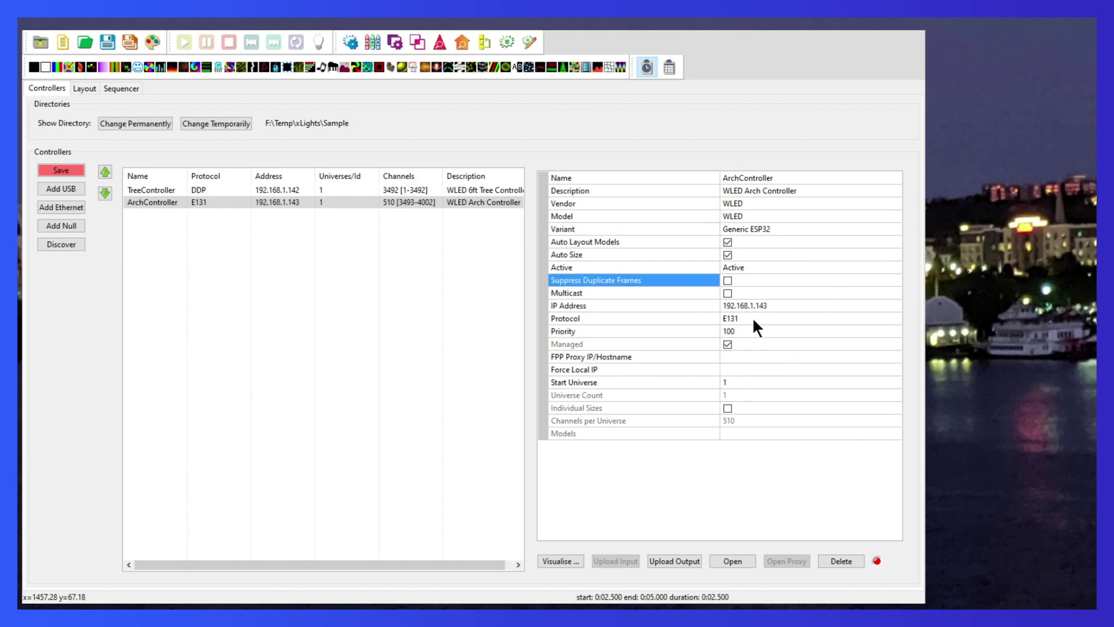
Switch ArchController to DDP, disable Keep Channel Numbers, upload its output and open its visualiser.
click(753, 320)
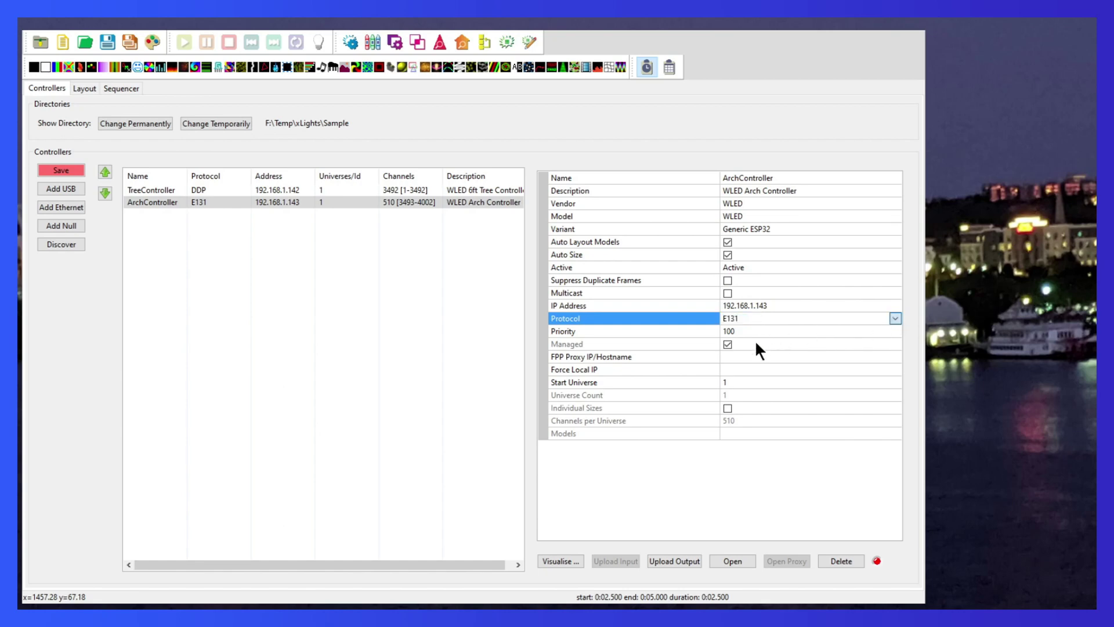
key(d)
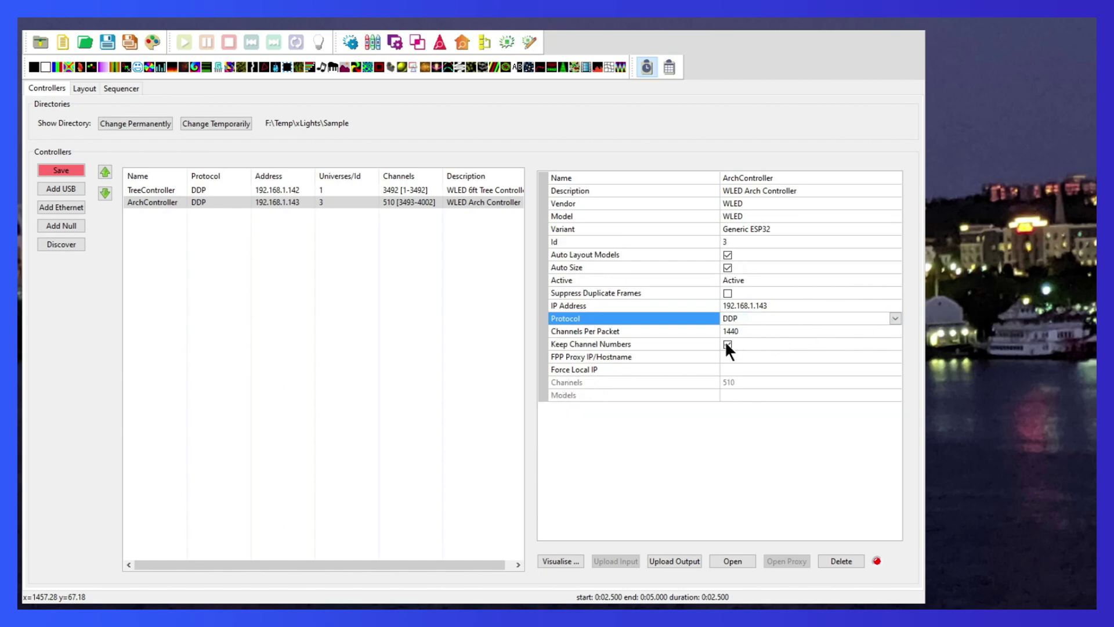
click(727, 344)
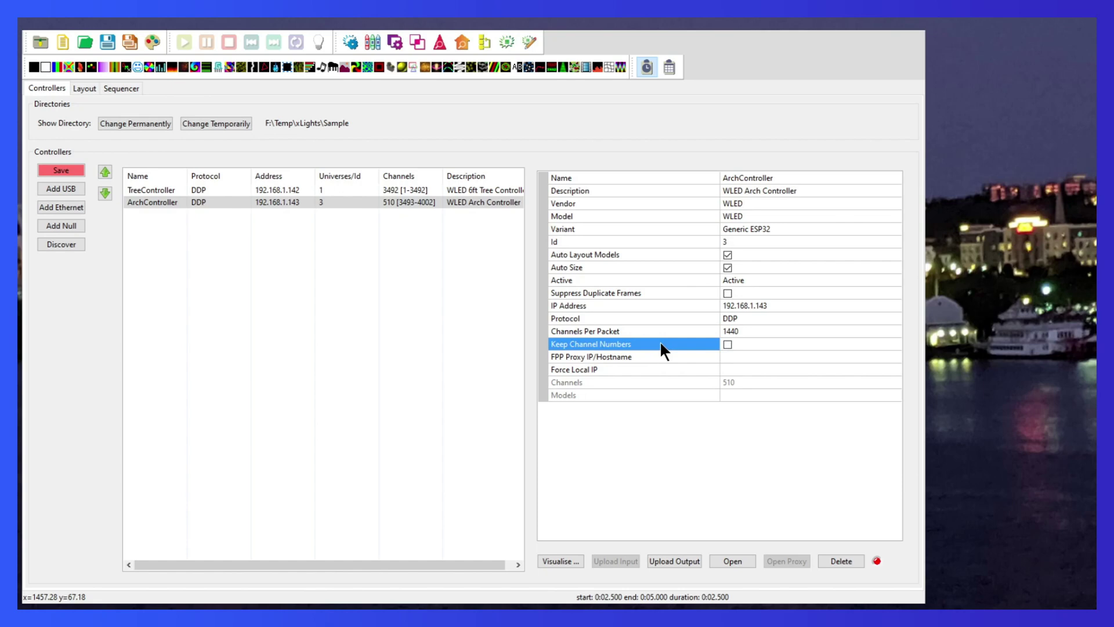
click(679, 561)
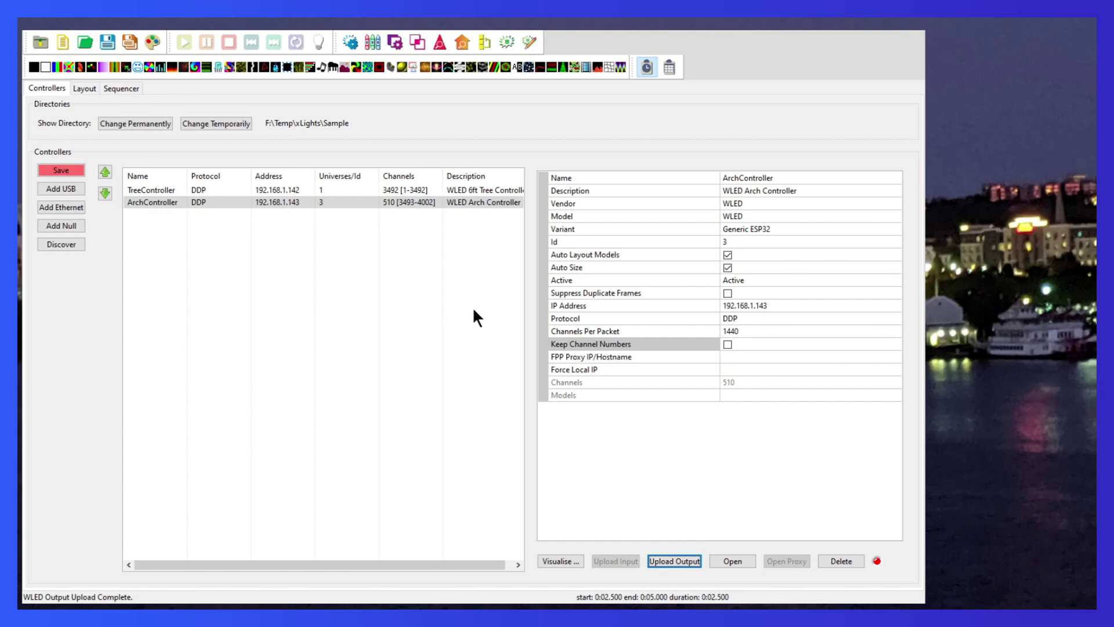
click(555, 562)
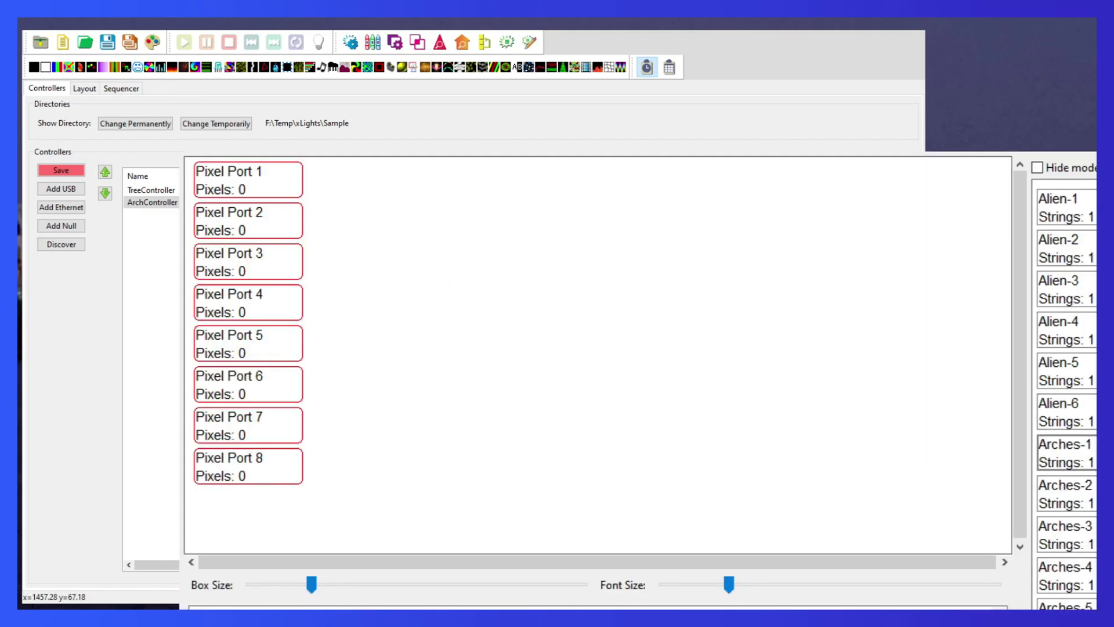
Map Arches-1–3 to Pixel Port 1 and Arches-4–6 to Port 2, close the map and save.
drag(1093, 461, 366, 185)
drag(1065, 452, 646, 174)
drag(1071, 440, 369, 219)
drag(1071, 450, 614, 215)
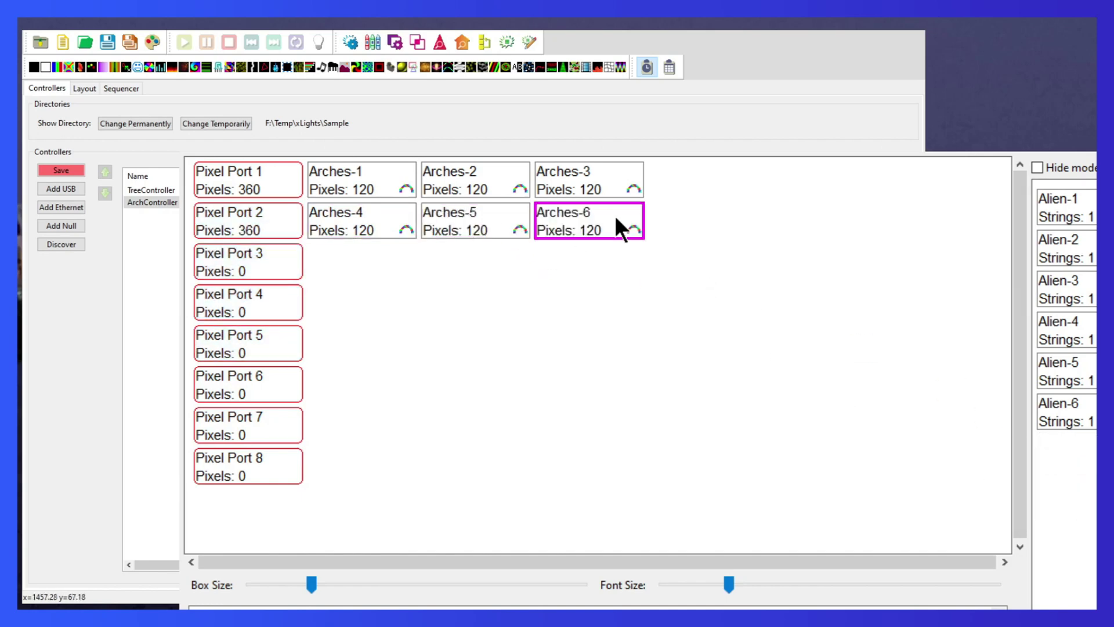
key(Escape)
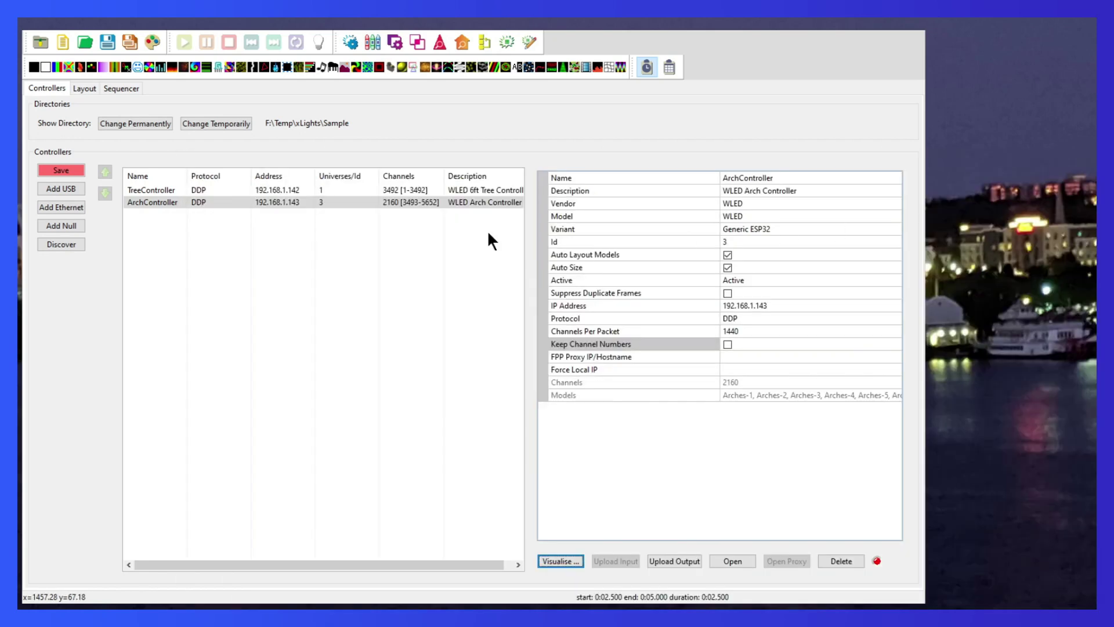
click(60, 172)
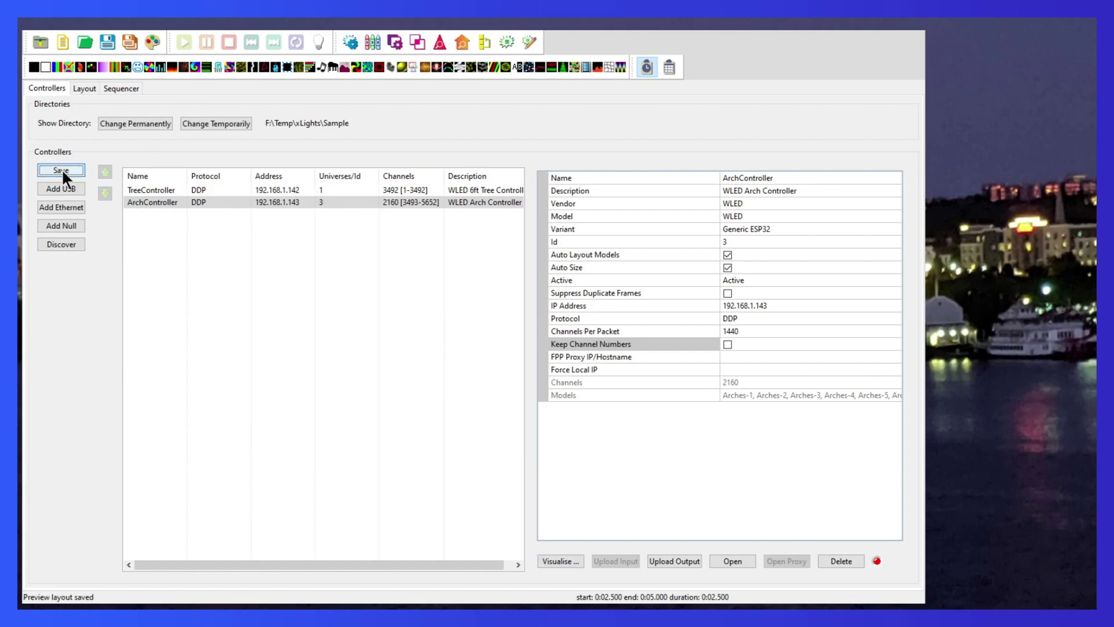
Select Alien-1 in the Layout models list, then open the test sequence in the Sequencer and save it.
click(85, 88)
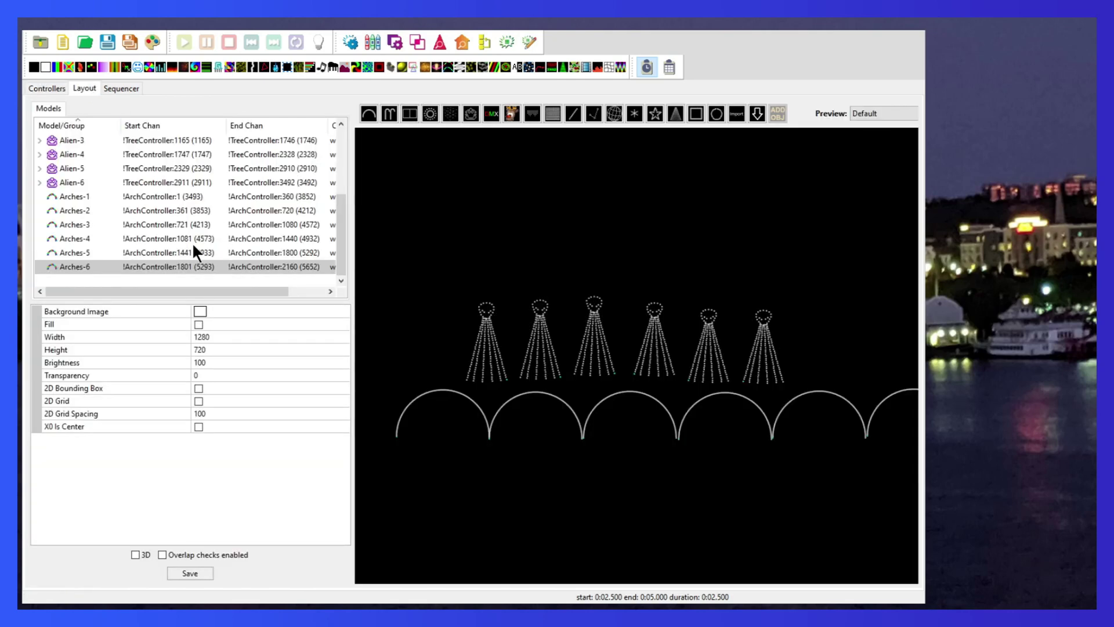
scroll(193, 244, up, 1)
click(144, 156)
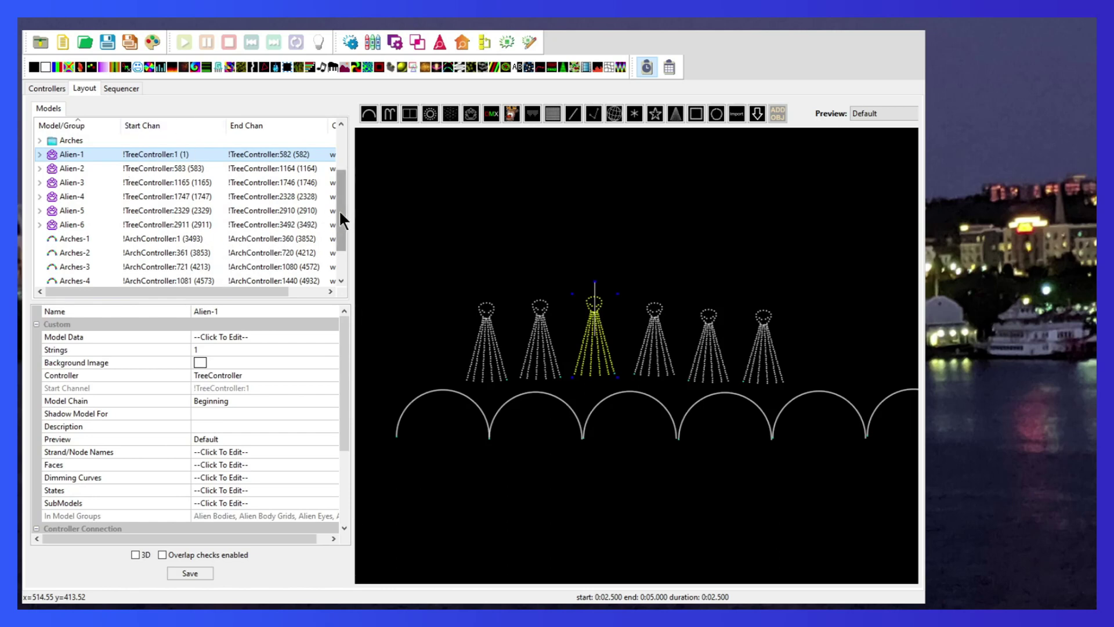
scroll(339, 232, down, 1)
scroll(339, 248, up, 1)
scroll(343, 259, down, 1)
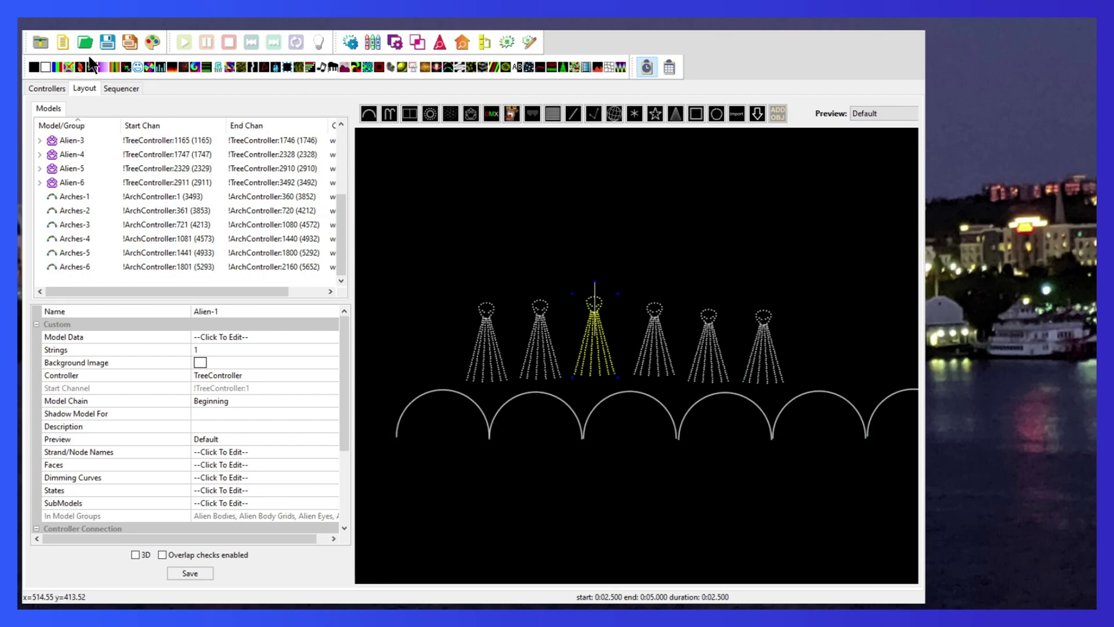
click(116, 89)
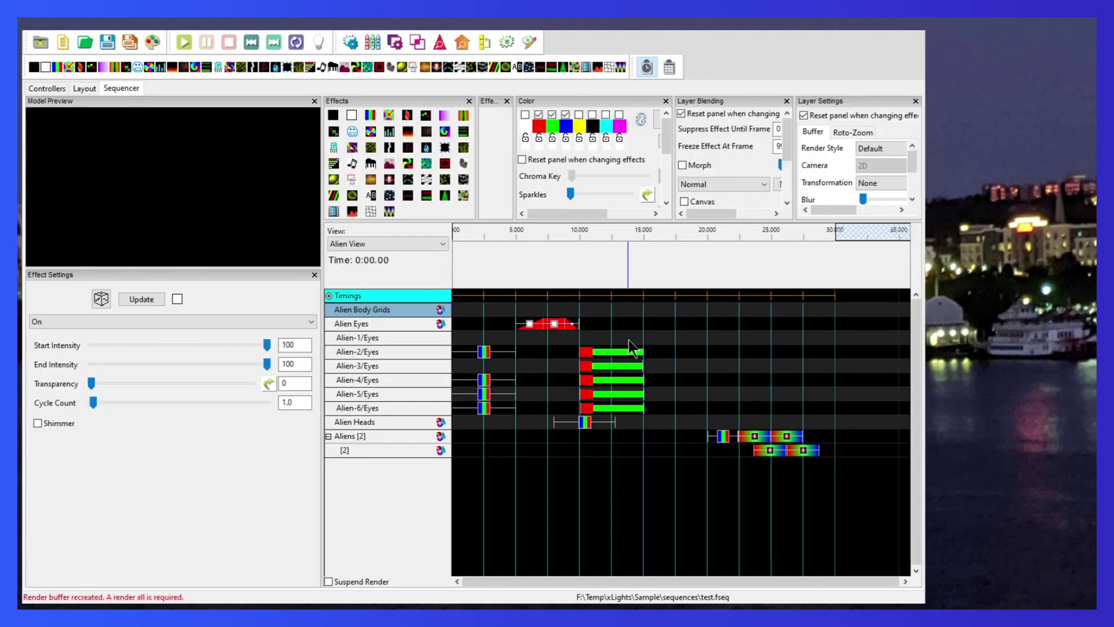
click(108, 42)
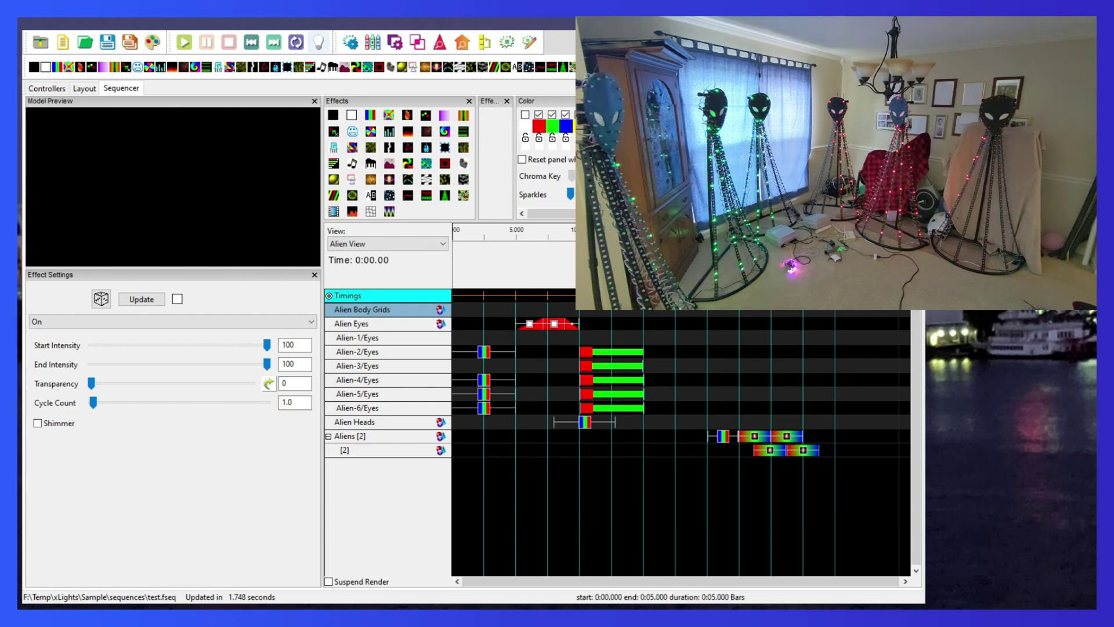
Turn on Output to Lights so the sequence drives the physical props.
click(318, 41)
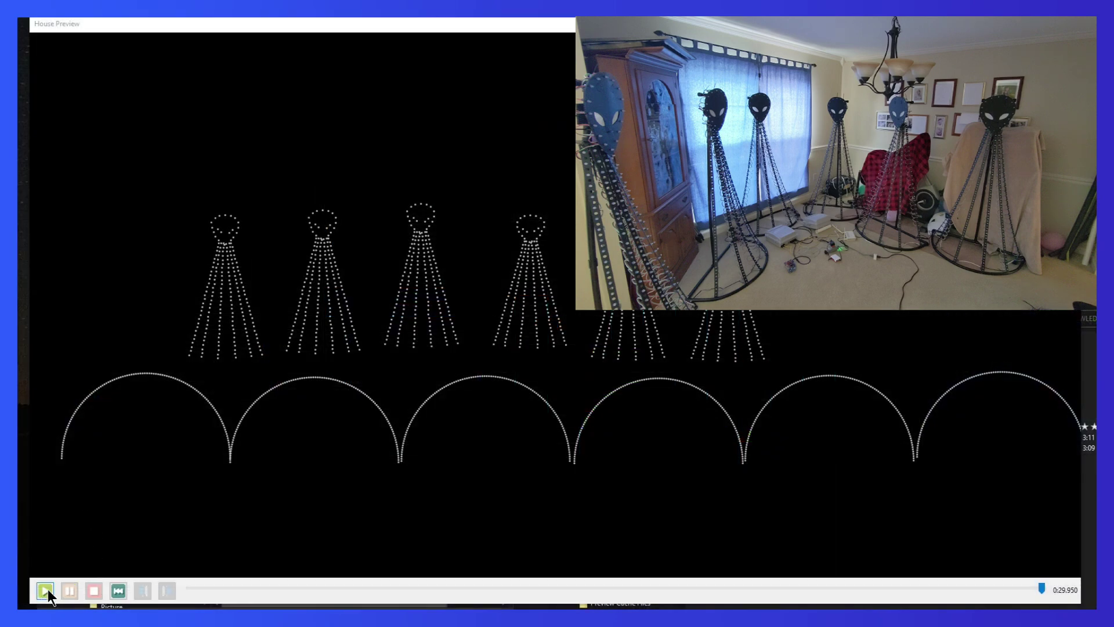
Play the test sequence in the House Preview window.
click(46, 590)
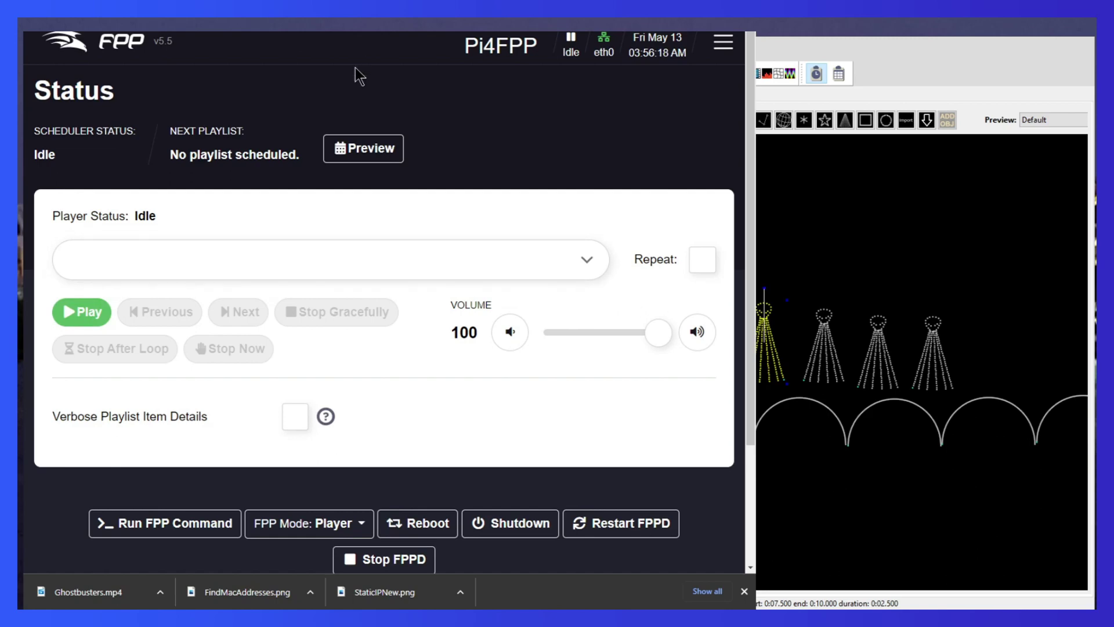
Check FPP's Channel Outputs page, which has zero configured outputs.
click(722, 44)
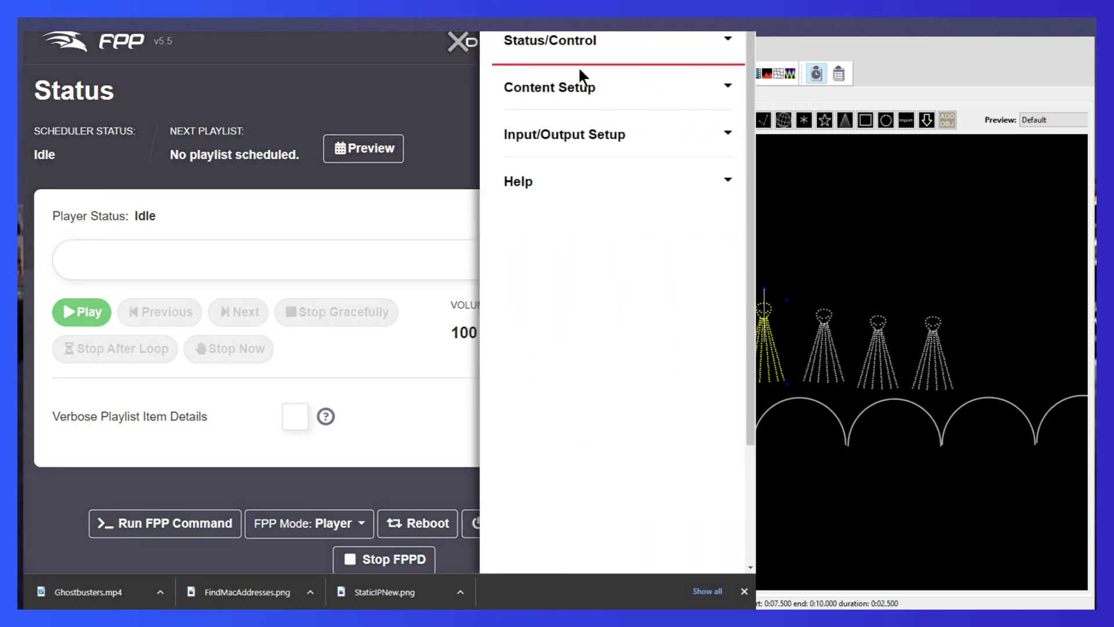
click(567, 134)
click(569, 192)
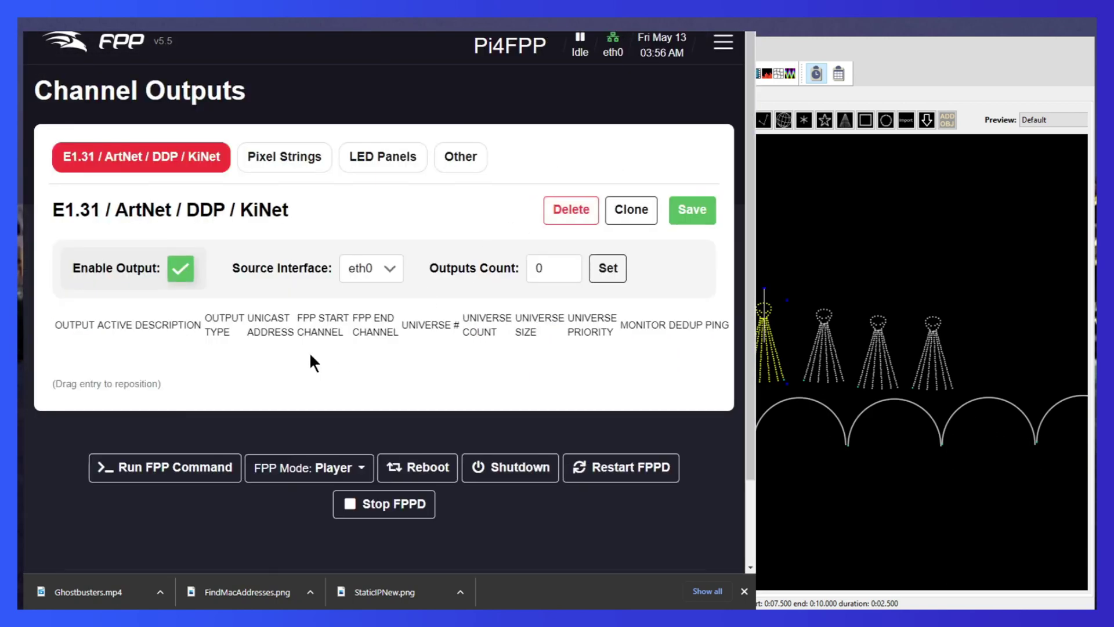
Check FPP's File Manager Audio, Video and Sequences lists, all empty.
click(722, 43)
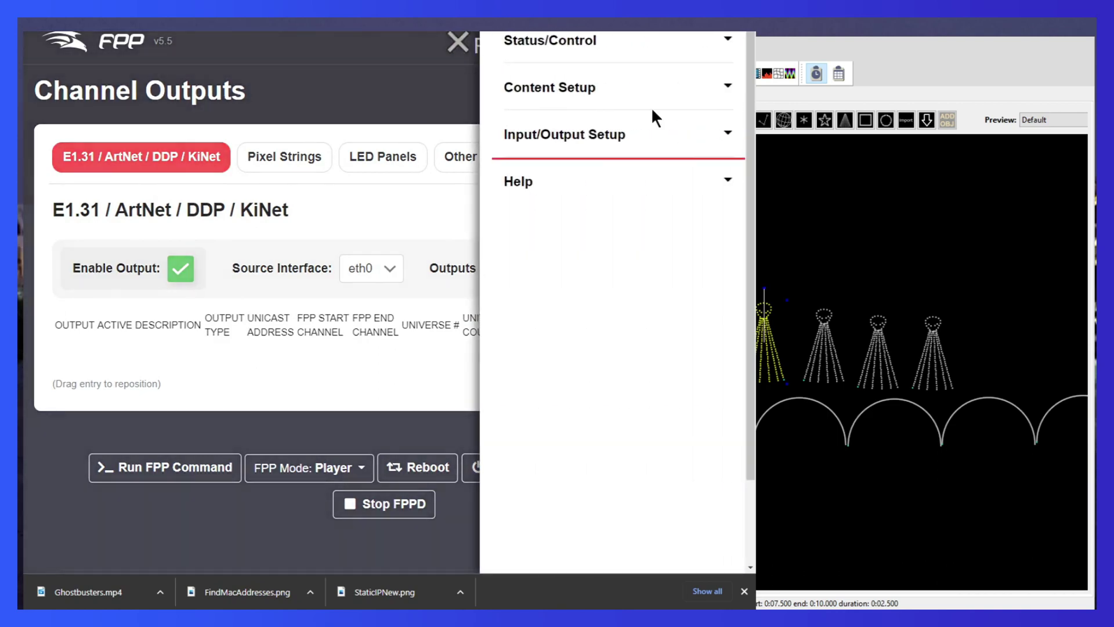
click(608, 90)
click(552, 129)
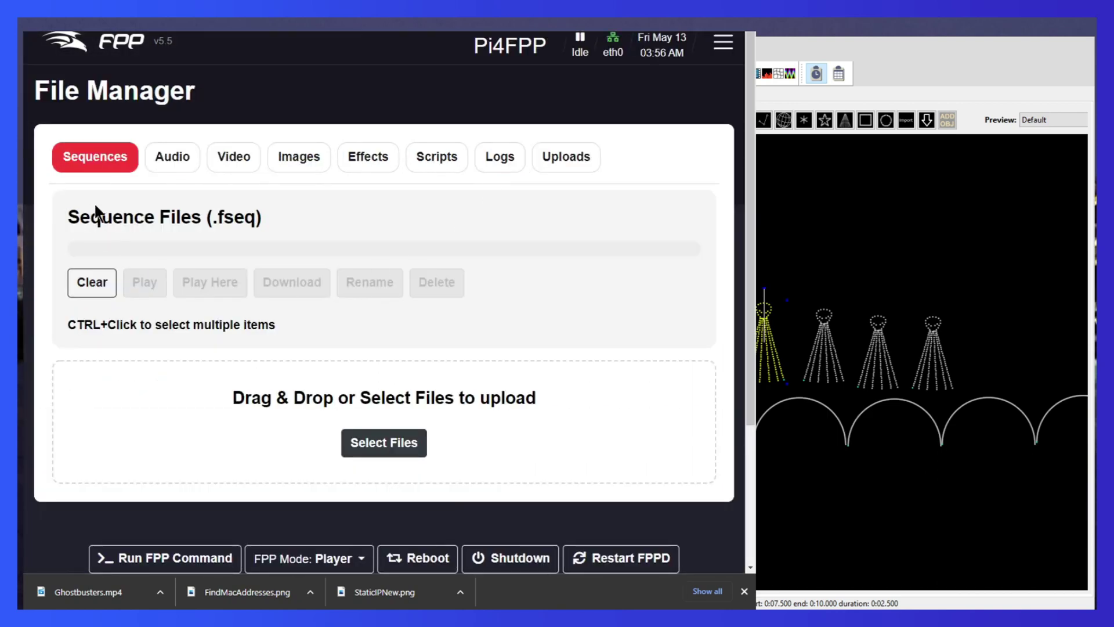
click(191, 163)
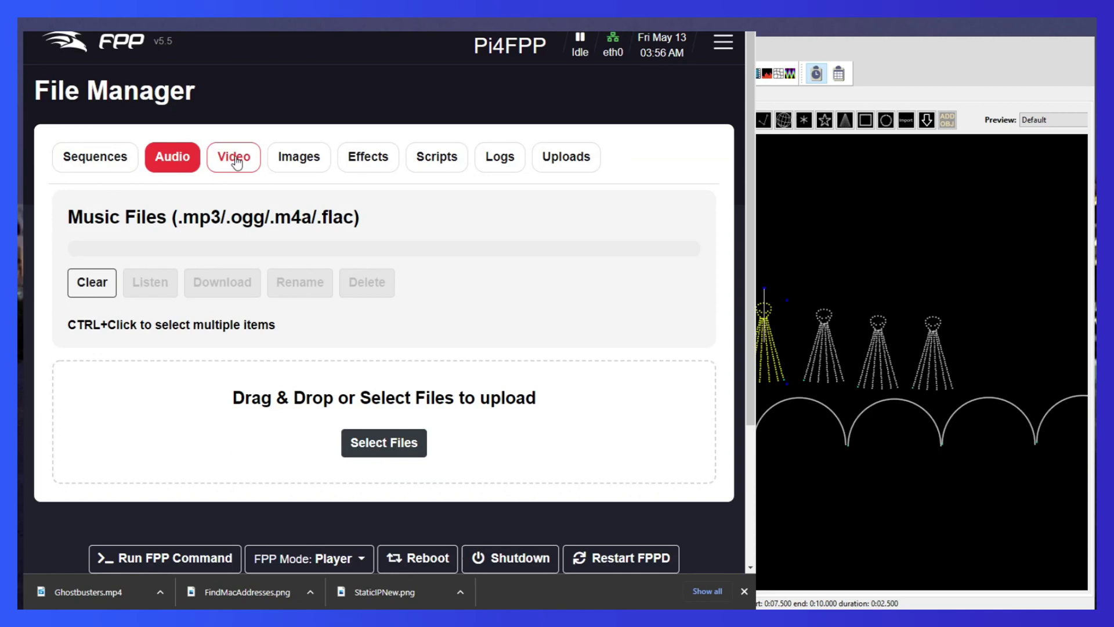
click(235, 164)
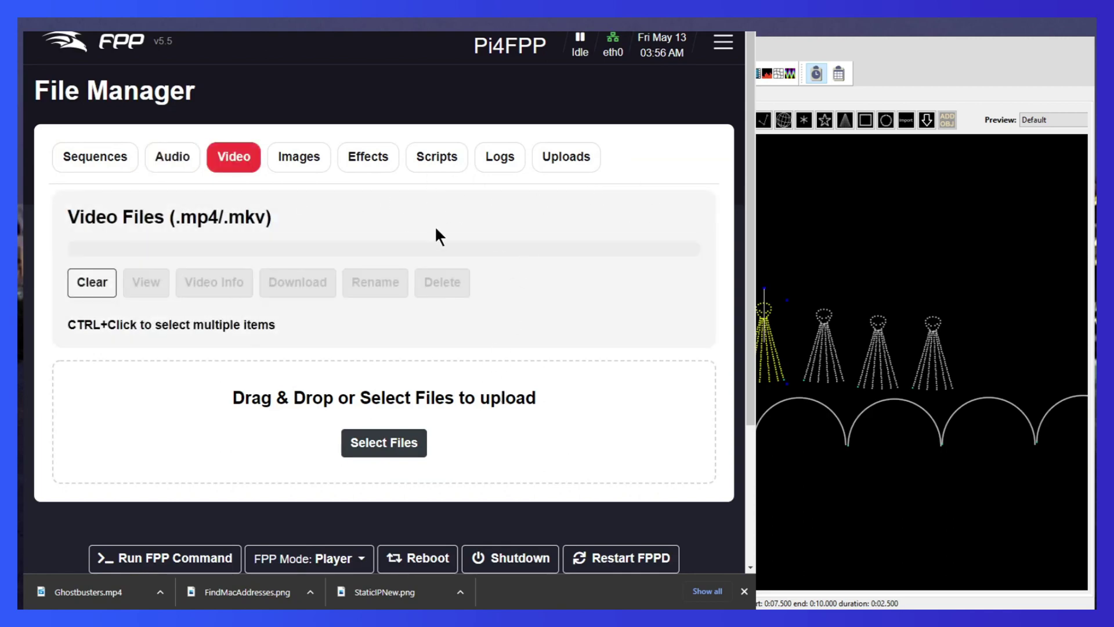
click(105, 156)
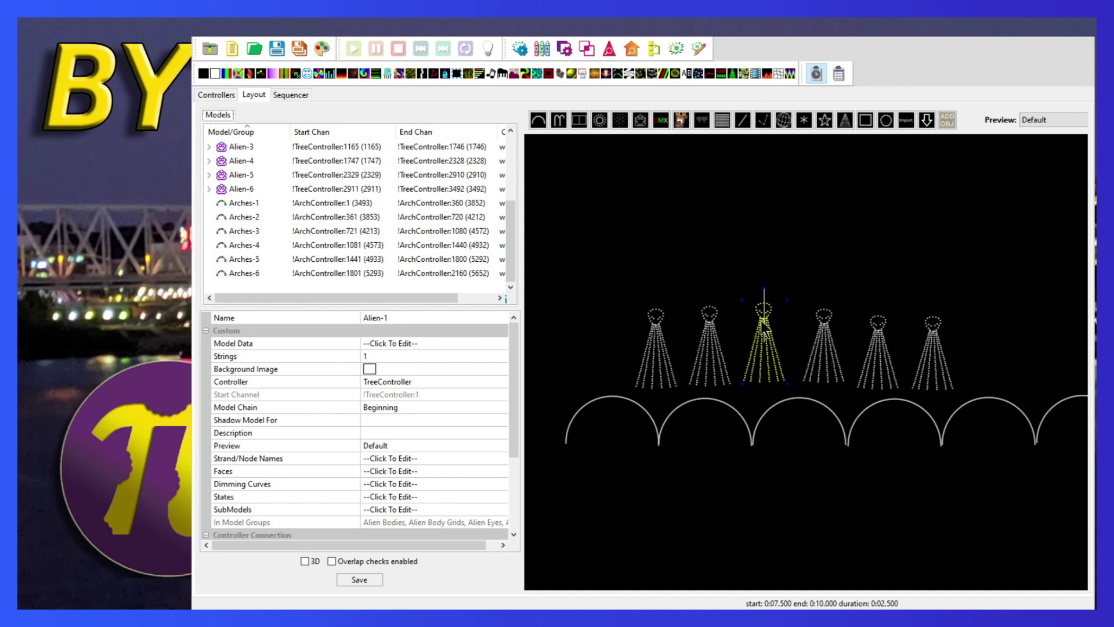
Return to the controller list and search the network for FPP players to upload to.
click(219, 97)
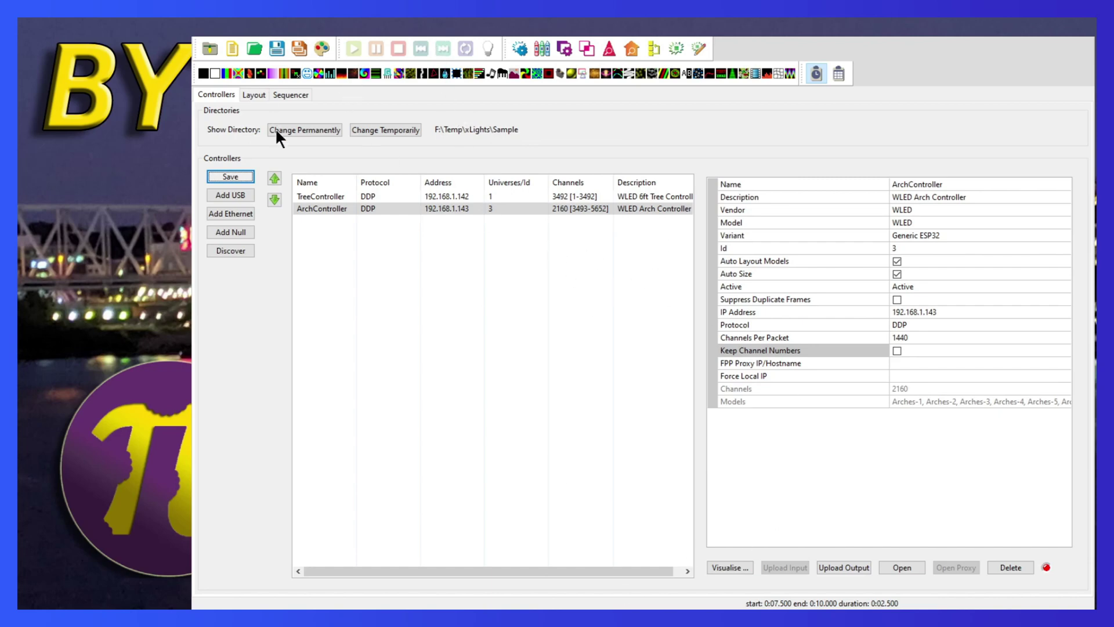
click(230, 250)
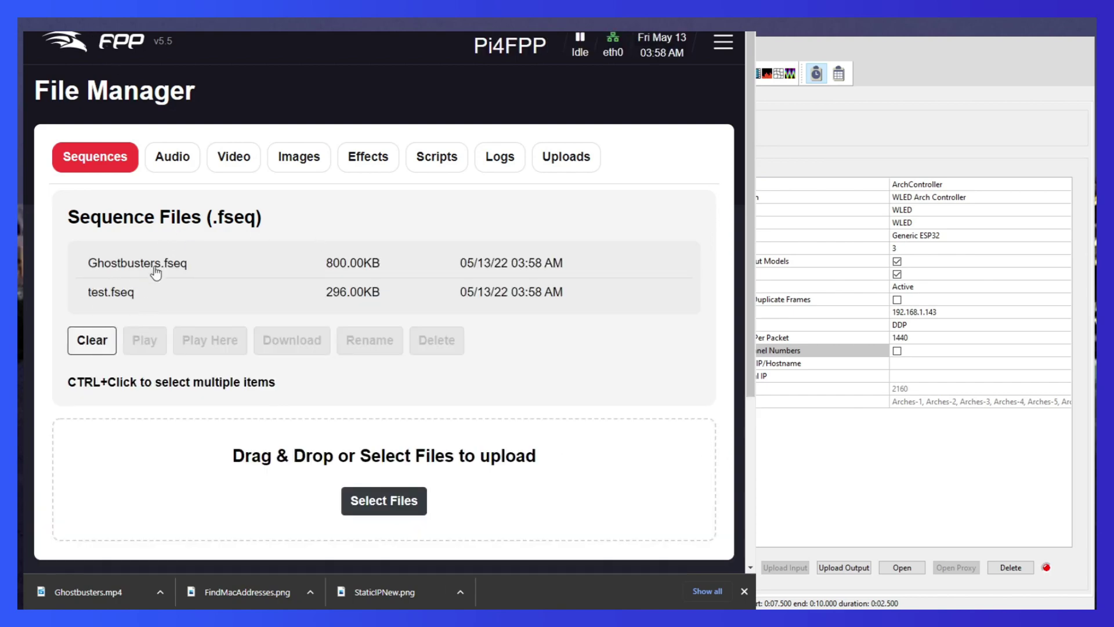
Check Ghostbusters.mp4 in the Video list, then view FPP's Channel Outputs for both DDP controllers.
click(234, 157)
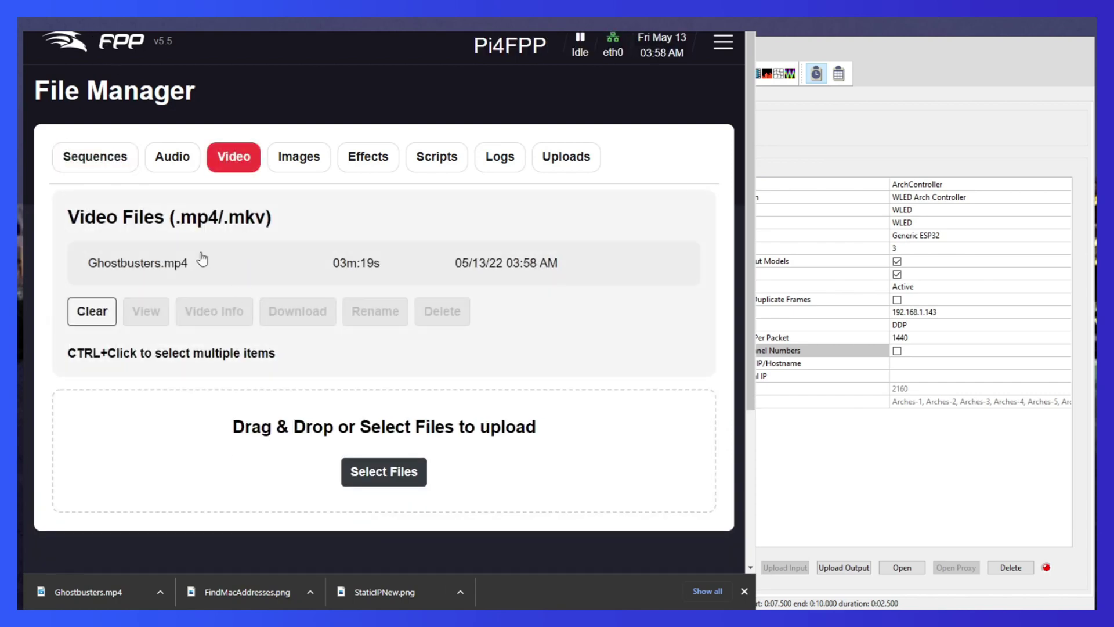
click(723, 42)
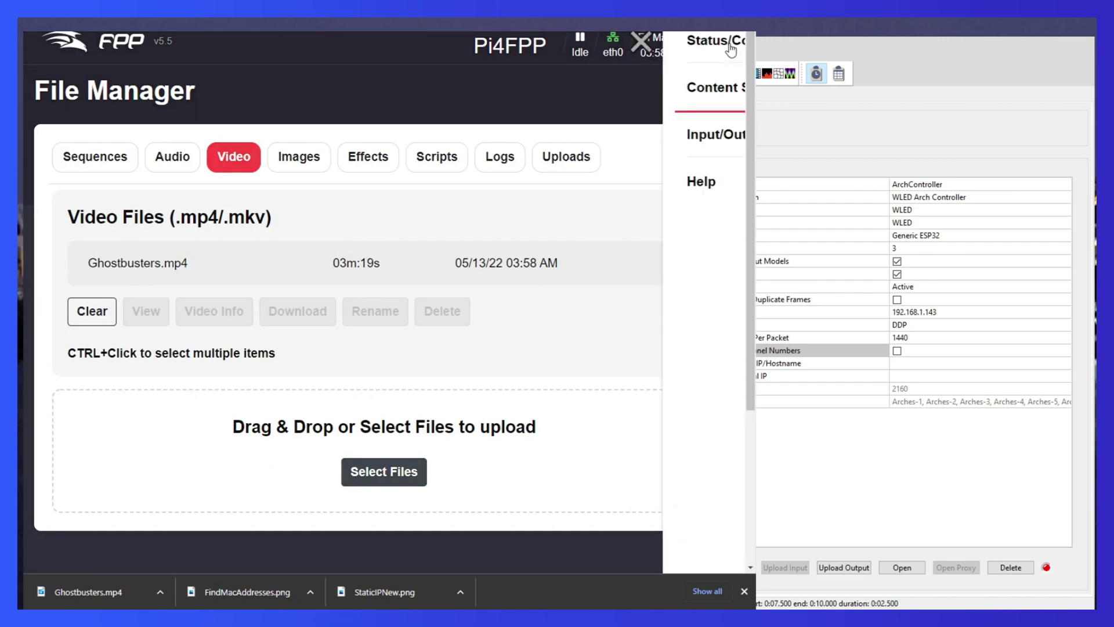
click(562, 152)
click(557, 209)
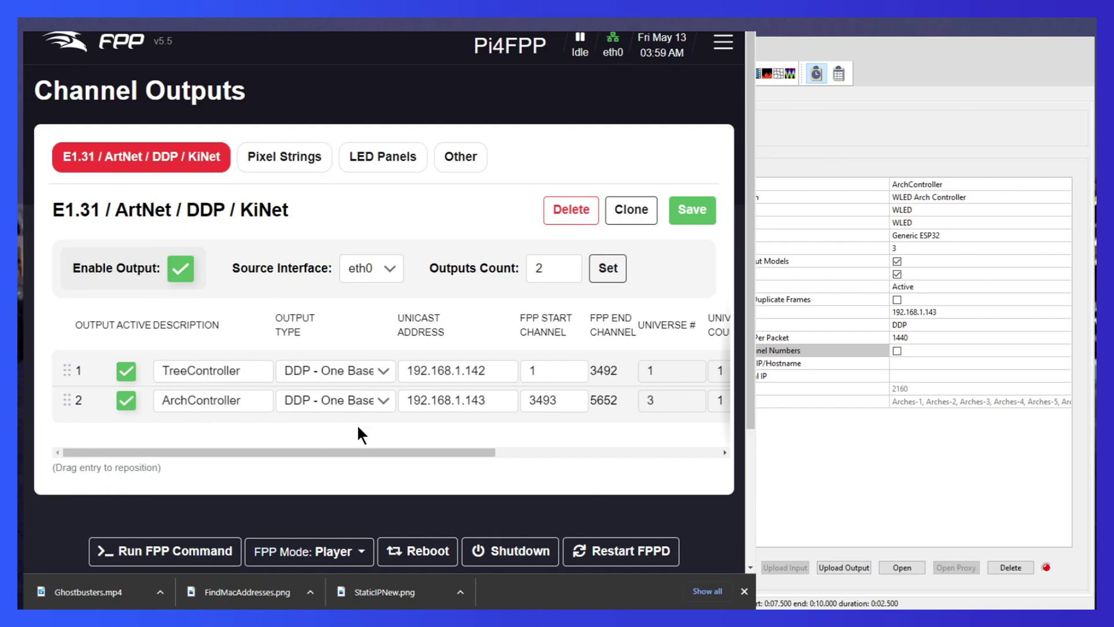
drag(385, 453, 649, 452)
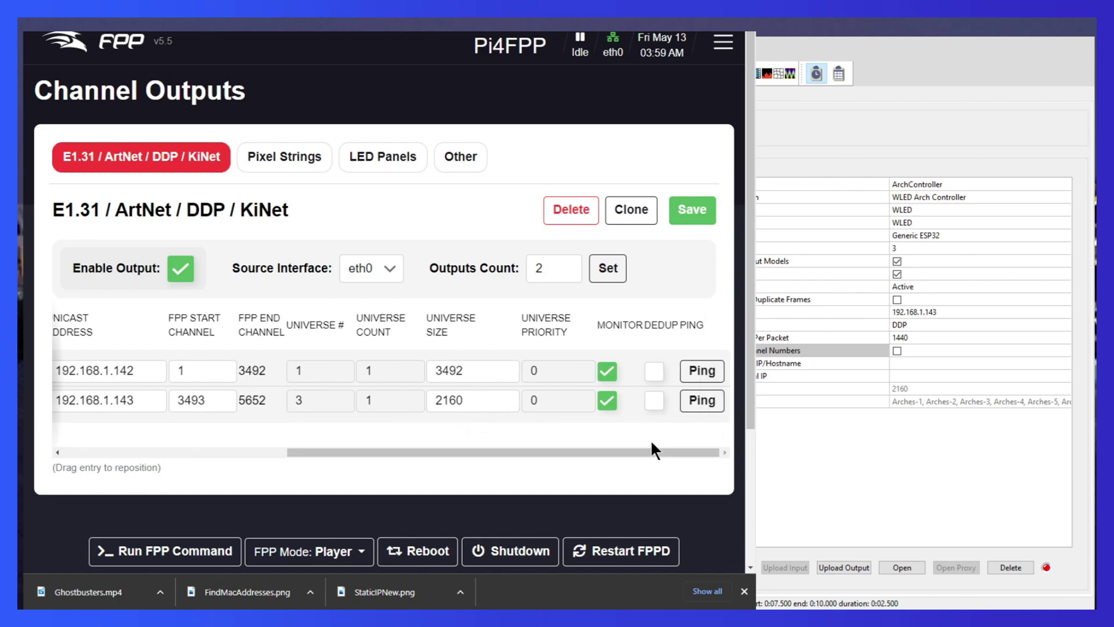
drag(458, 452, 225, 451)
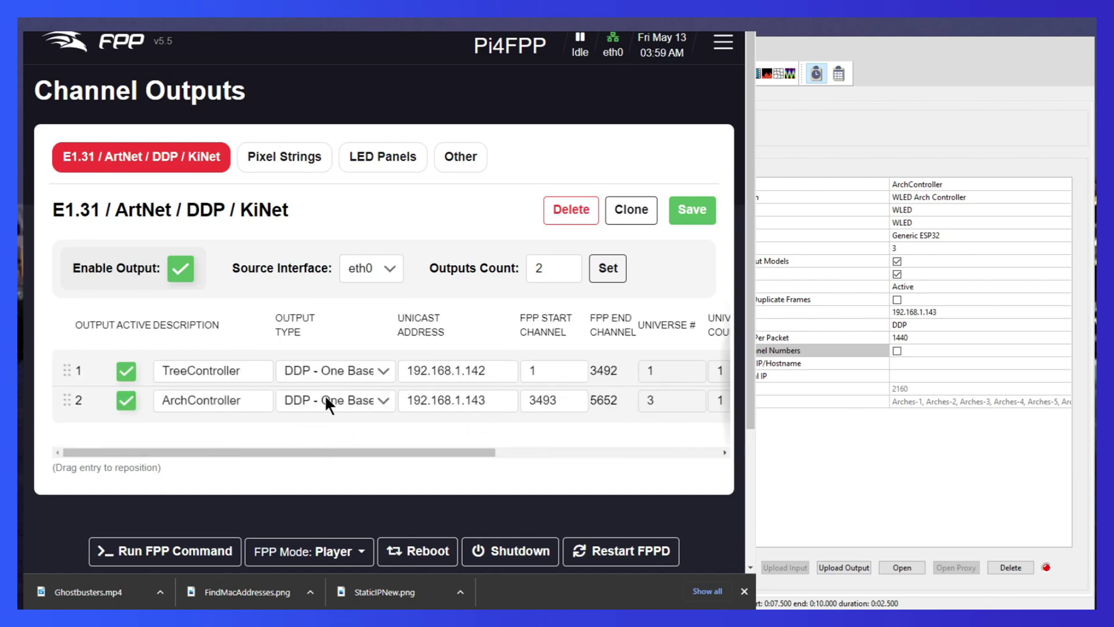